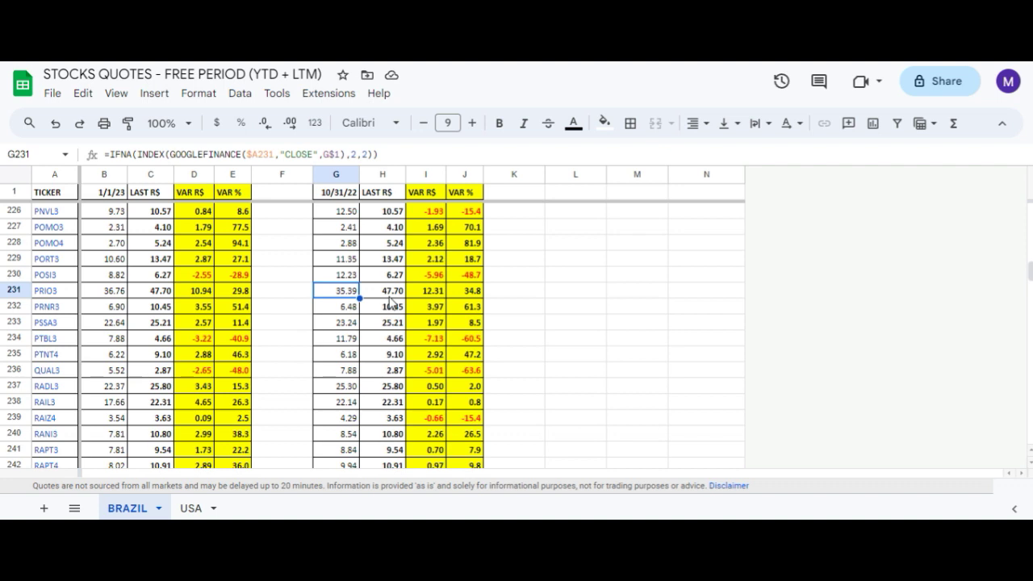
# Step: Check PRIO3's price variation since 10/31/22 in reais and in percent on the BRAZIL sheet
pyautogui.click(428, 291)
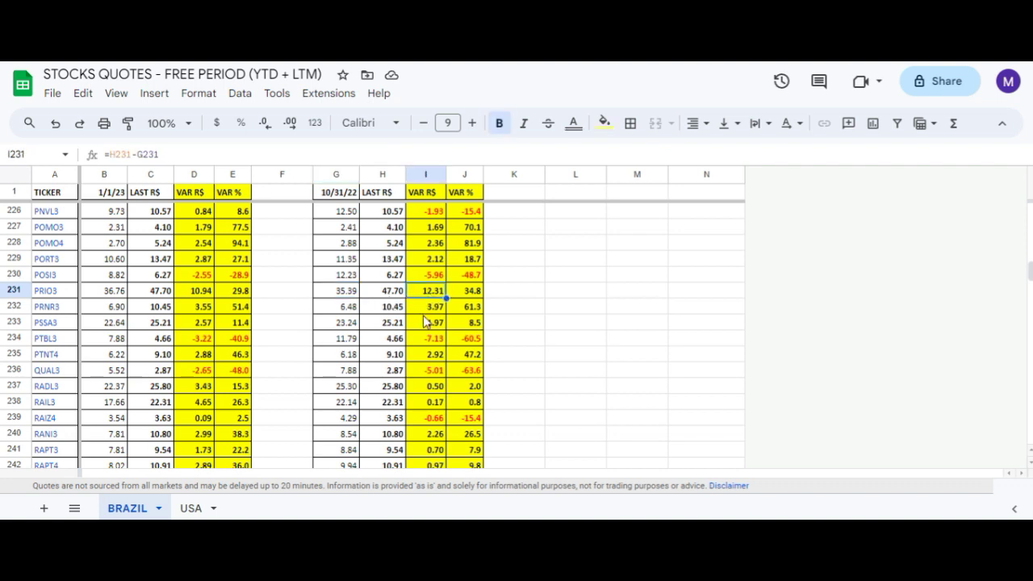
pyautogui.press('Right')
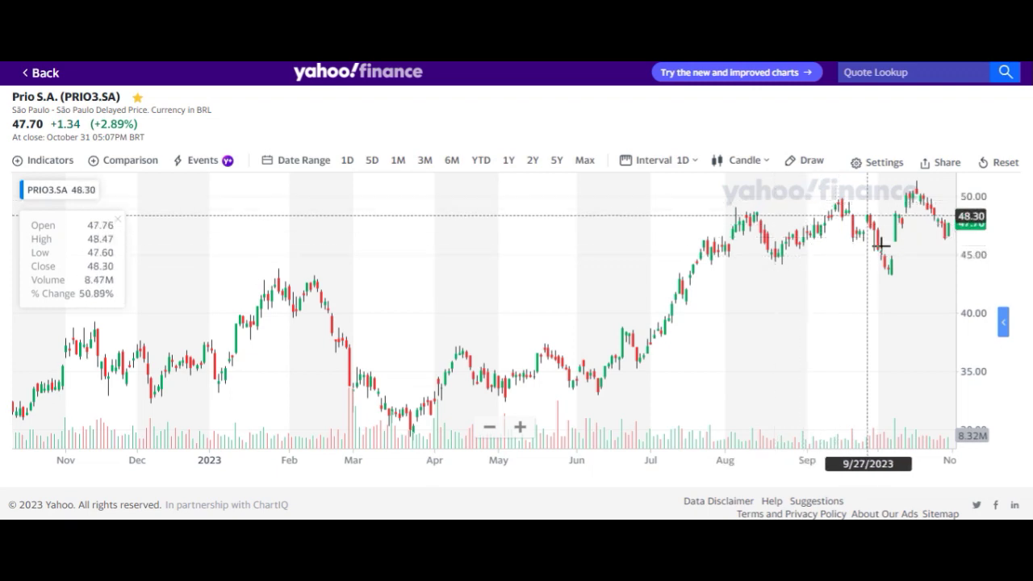
# Step: In Yahoo Finance, extend the PRIO3.SA chart back to 2019, show its stock splits and inspect both split markers
pyautogui.scroll(-5, 592, 339)
pyautogui.scroll(-5, 591, 339)
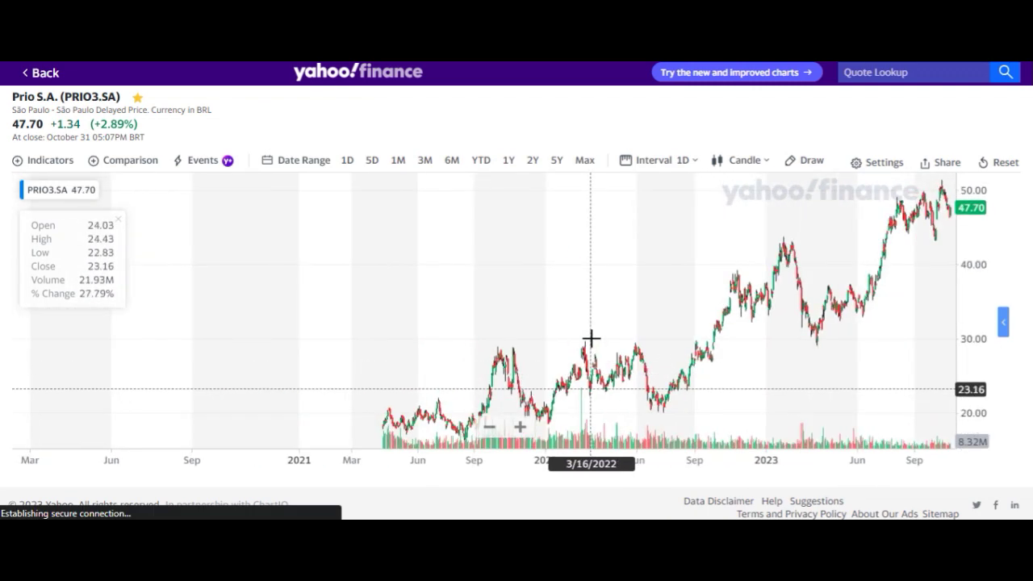
pyautogui.scroll(-2, 422, 365)
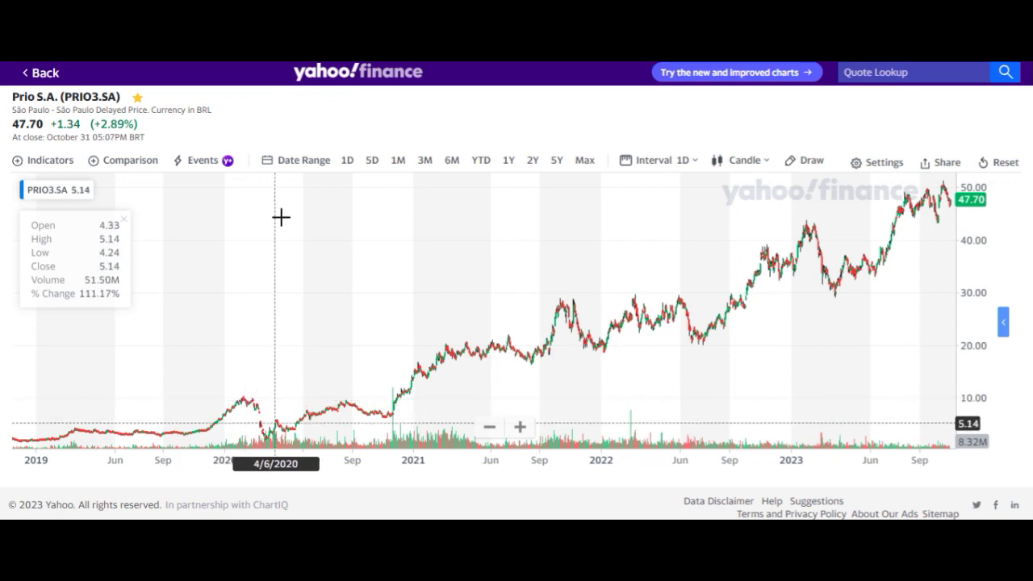
pyautogui.click(196, 163)
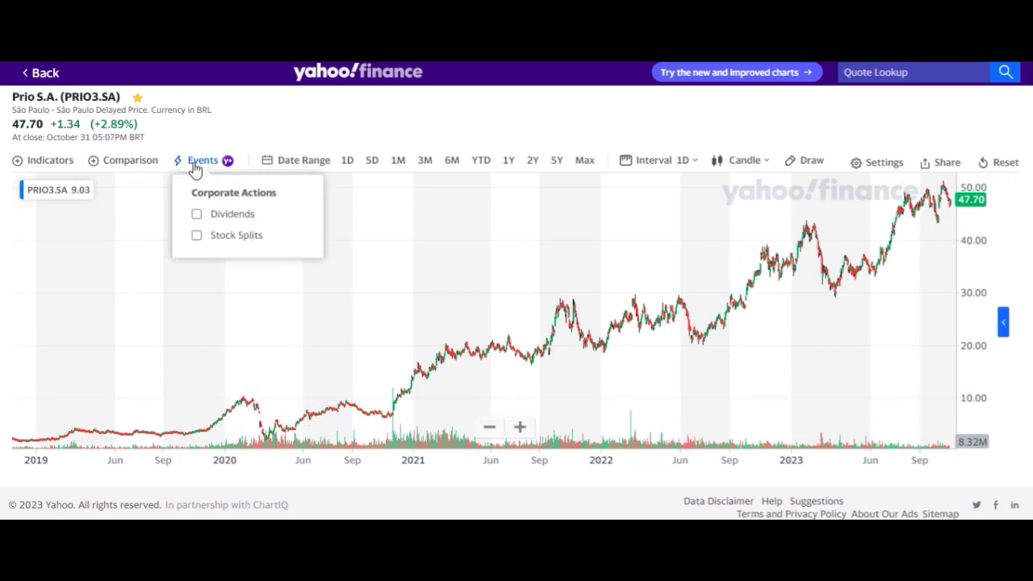
pyautogui.click(196, 235)
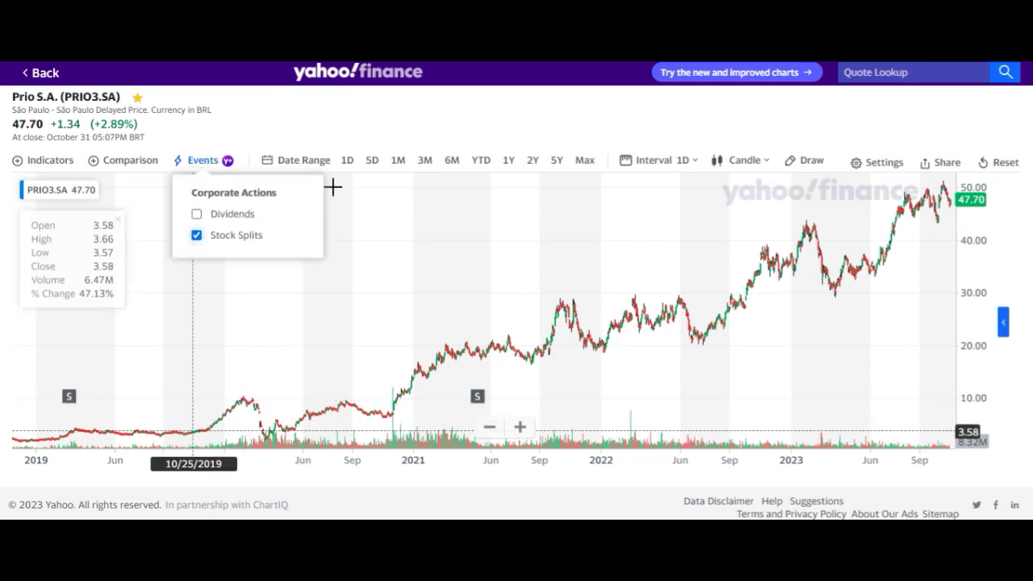
pyautogui.moveTo(477, 399)
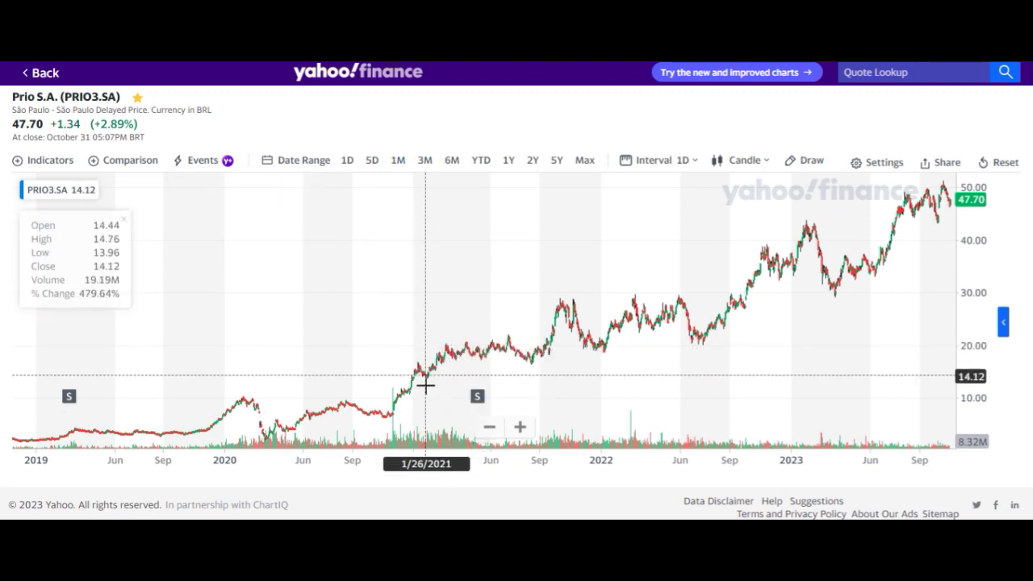
pyautogui.moveTo(71, 397)
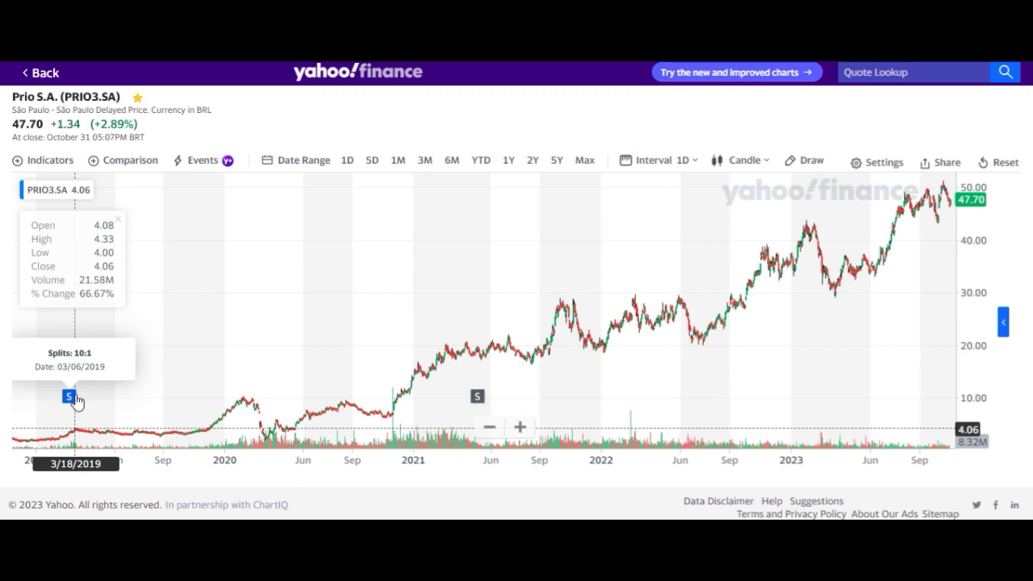
# Step: Show dividend events on the PRIO3.SA chart in addition to the stock splits
pyautogui.click(195, 165)
pyautogui.click(196, 214)
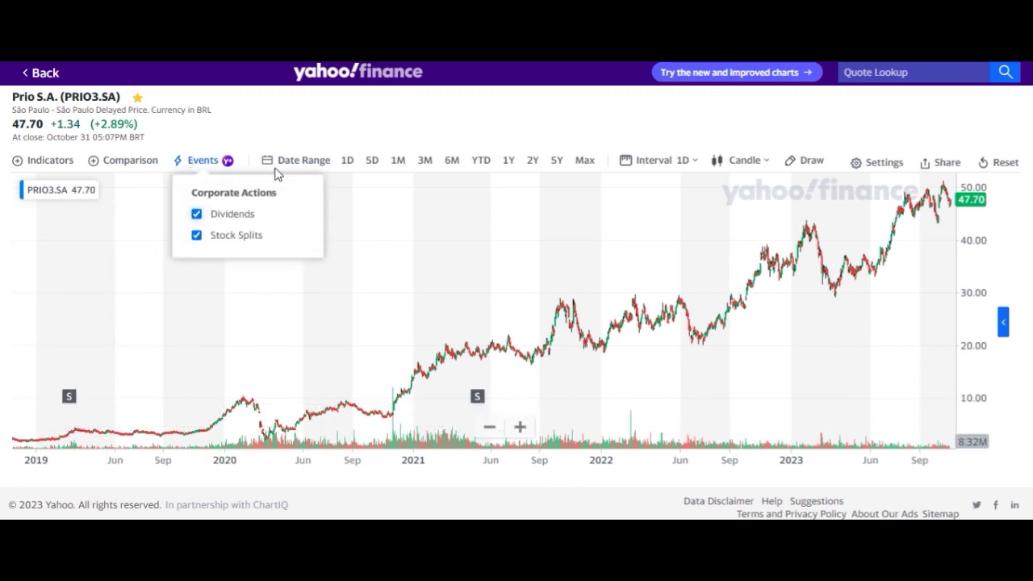
pyautogui.click(313, 118)
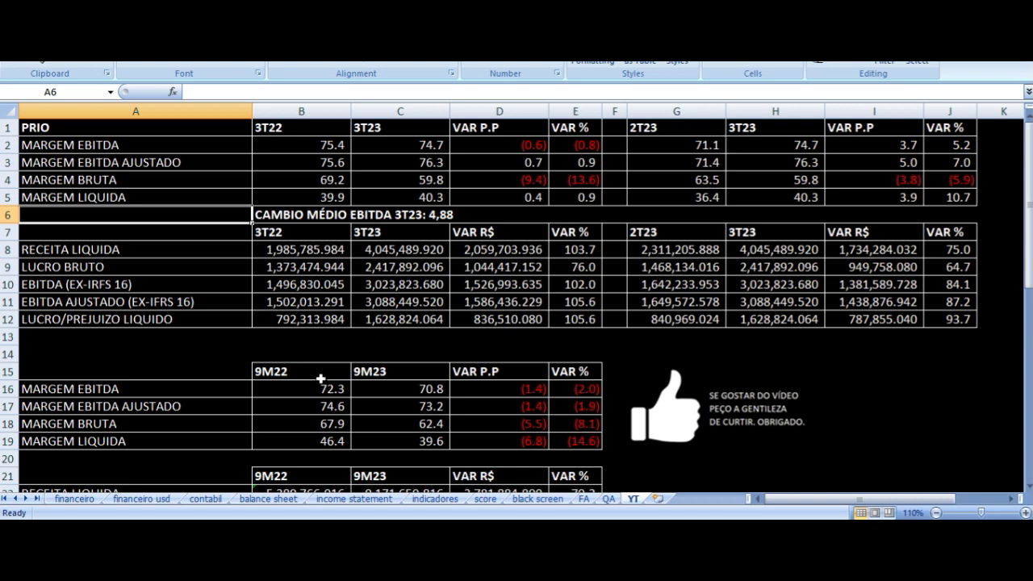
# Step: In Excel, select the 3T22 MARGEM EBITDA cell, and check the 3T23 average exchange rate in PRIO's DESEMPENHO OPERACIONAL report
pyautogui.click(316, 145)
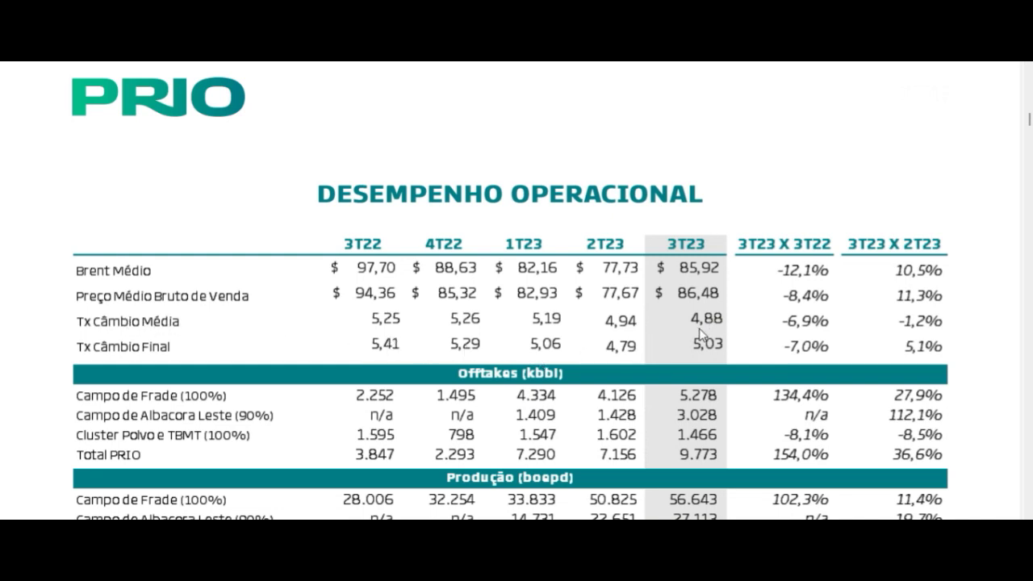
pyautogui.scroll(-3, 700, 335)
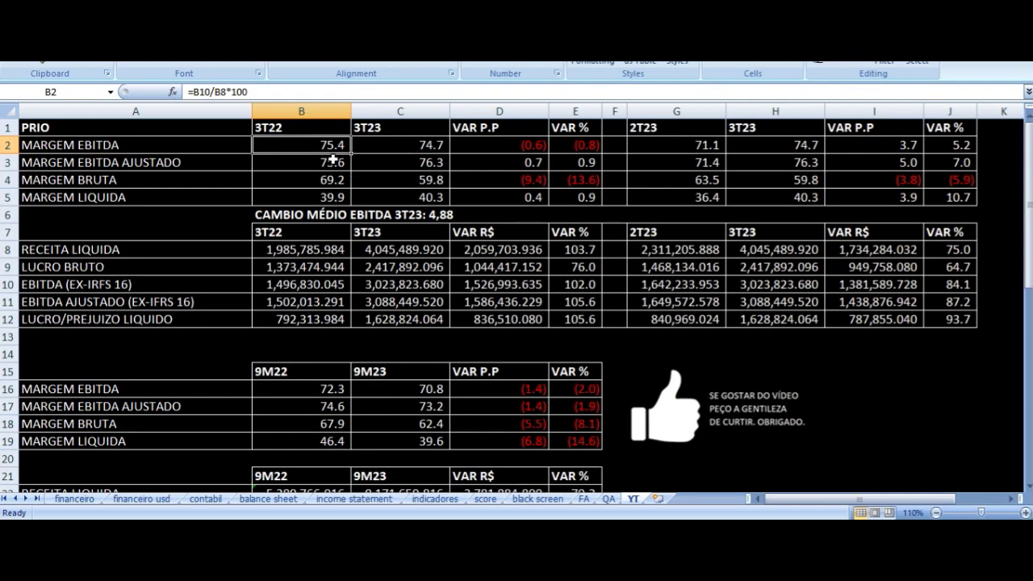
# Step: Examine the MARGEM EBITDA row in the Excel YT sheet, comparing 3T22 with 3T23 through VAR P.P and VAR %
pyautogui.click(192, 250)
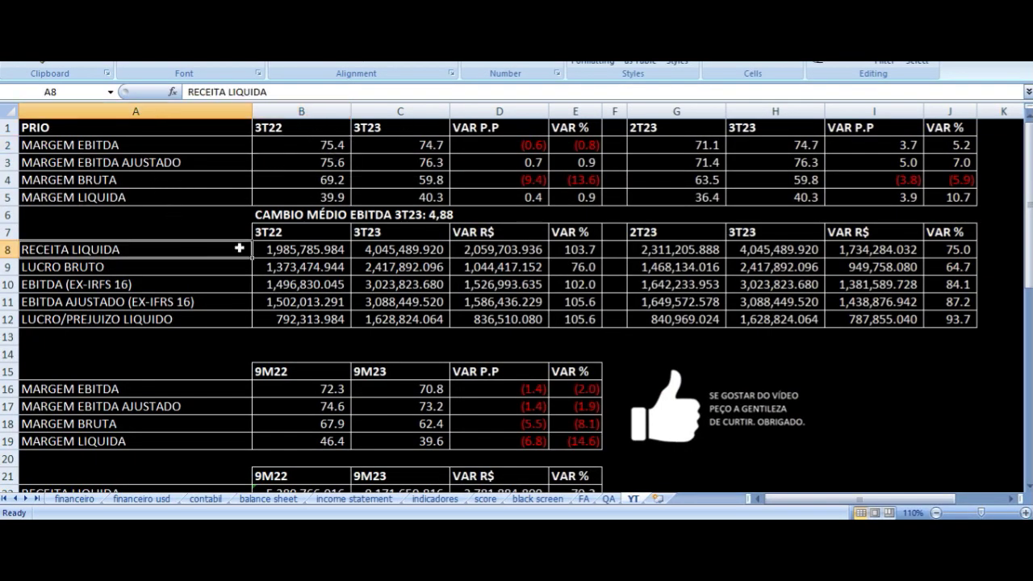
pyautogui.press('Up')
pyautogui.press('Up')
pyautogui.press('Up')
pyautogui.press('Up')
pyautogui.press('Up')
pyautogui.press('Up')
pyautogui.press('Right')
pyautogui.press('Left')
pyautogui.press('Right')
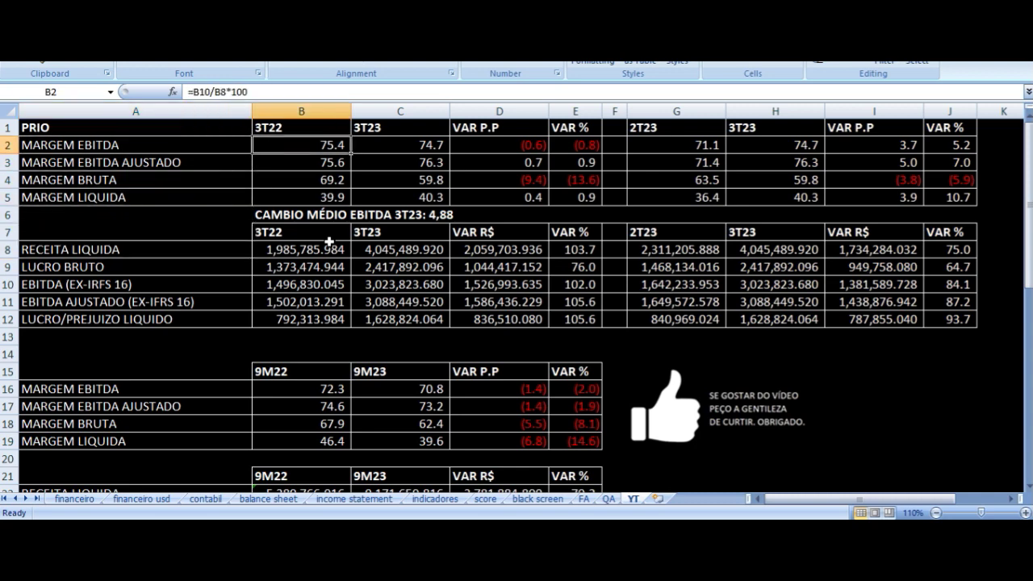
pyautogui.press('Right')
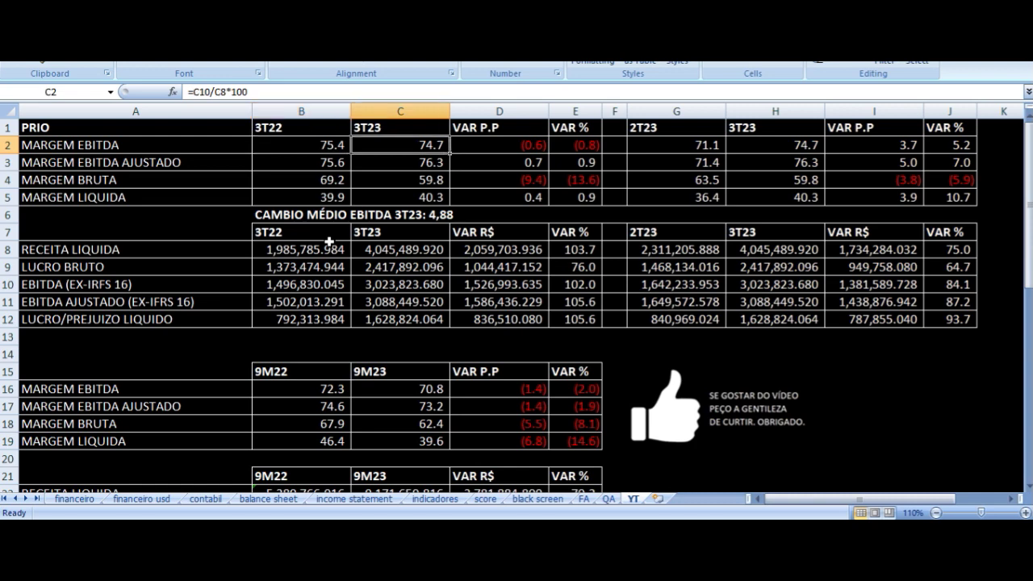
pyautogui.press('Right')
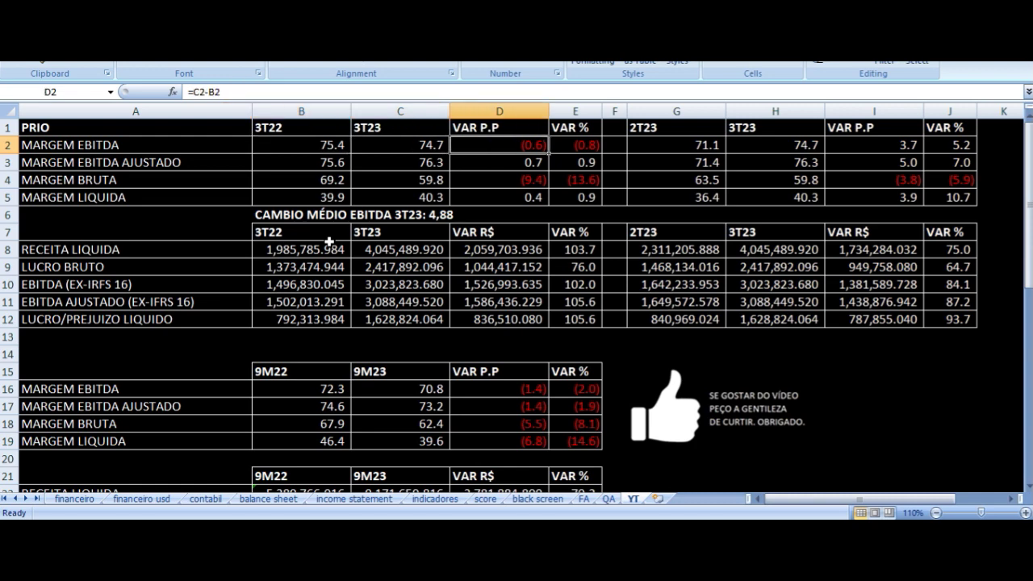
pyautogui.press('Up')
pyautogui.press('Down')
pyautogui.press('Right')
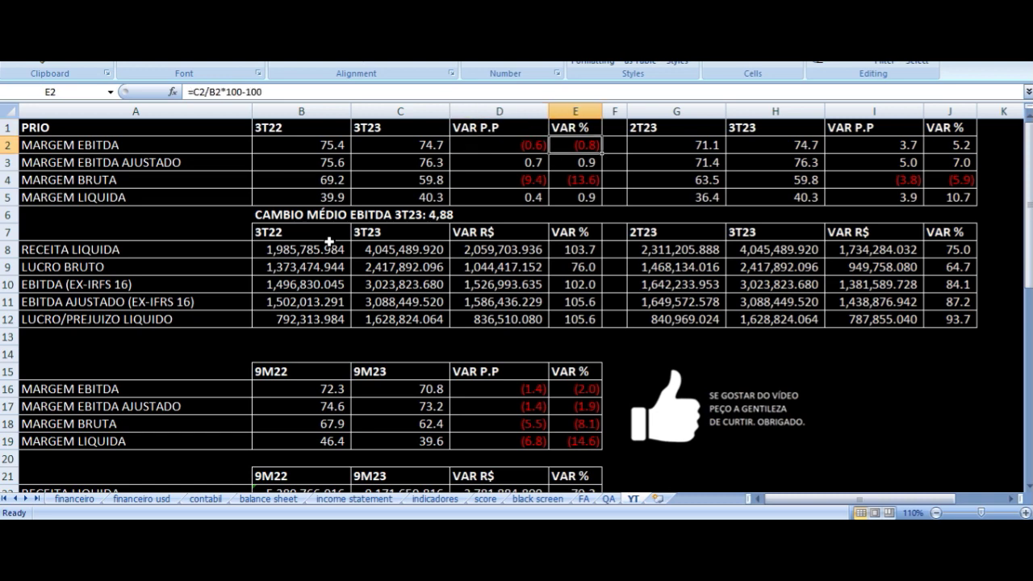
# Step: Examine the MARGEM EBITDA AJUSTADO row for 3T22 and 3T23, including both variation columns
pyautogui.press('Down')
pyautogui.press('Left')
pyautogui.press('Left')
pyautogui.press('Left')
pyautogui.press('Left')
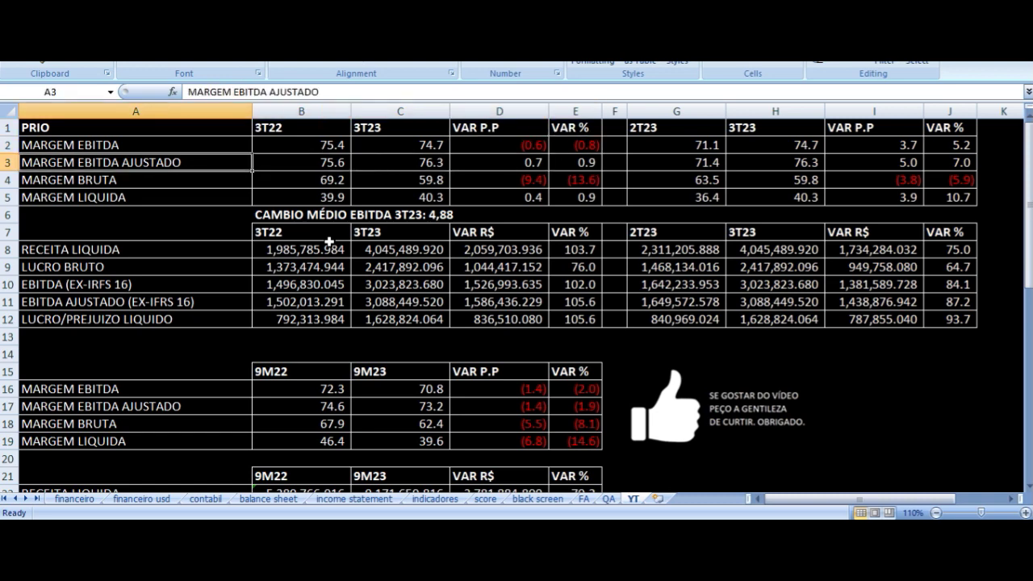
pyautogui.press('Right')
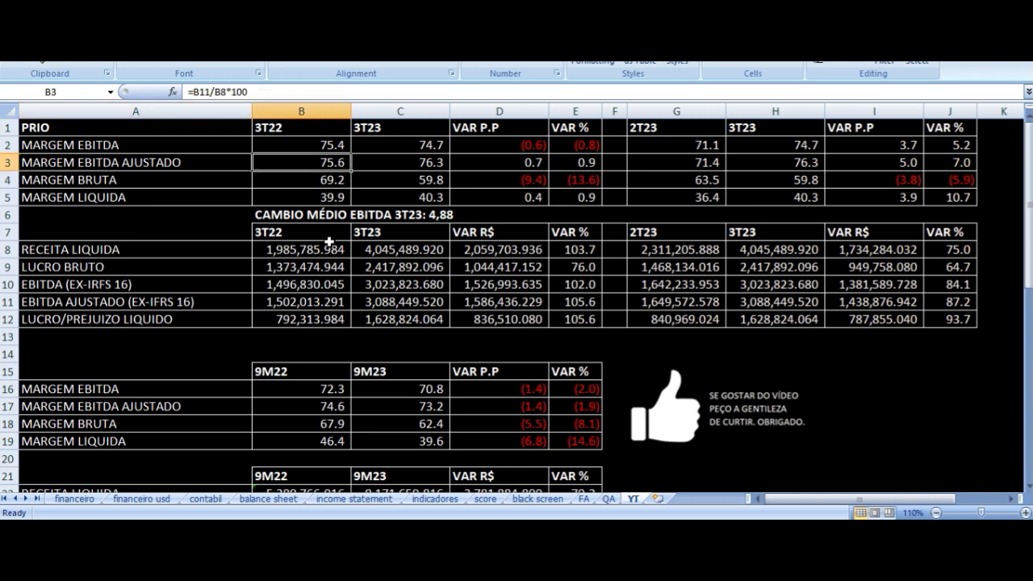
pyautogui.press('Right')
pyautogui.press('Right')
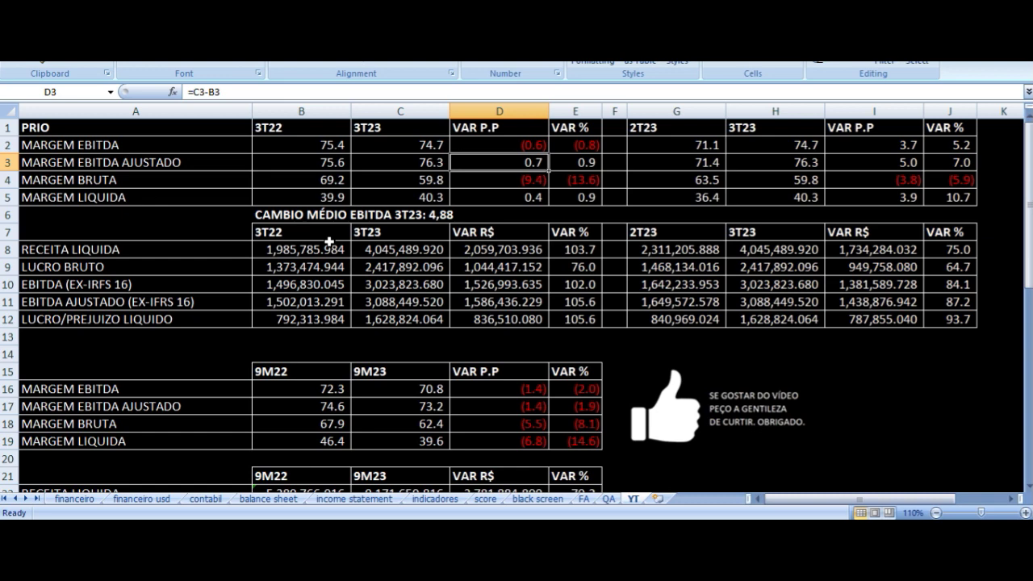
pyautogui.press('Right')
# Step: Examine the MARGEM BRUTA row for 3T22 and 3T23, including its VAR P.P and VAR % cells
pyautogui.press('Down')
pyautogui.press('Left')
pyautogui.press('Left')
pyautogui.press('Left')
pyautogui.press('Left')
pyautogui.press('Right')
pyautogui.press('Right')
pyautogui.press('Left')
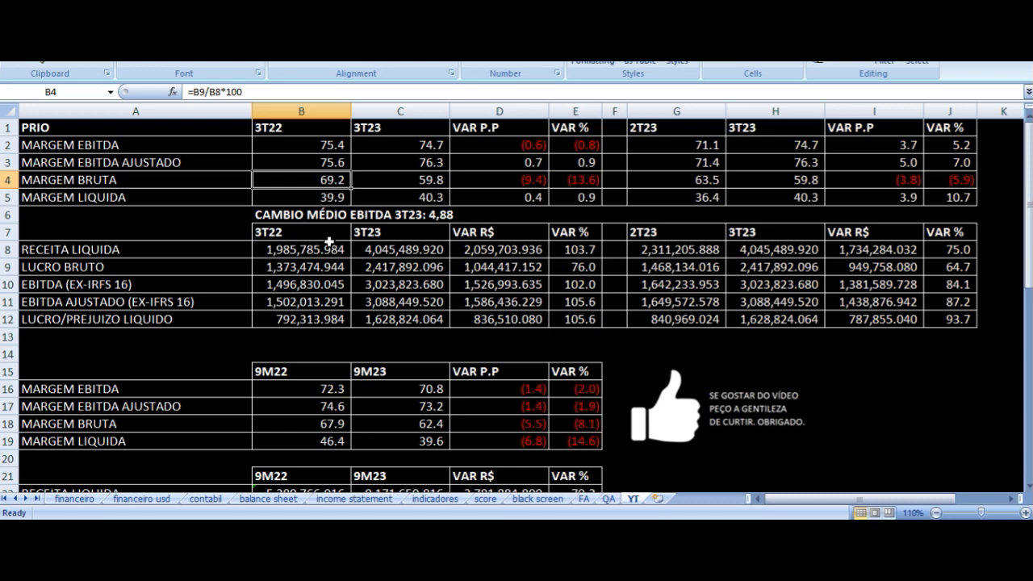
pyautogui.press('Right')
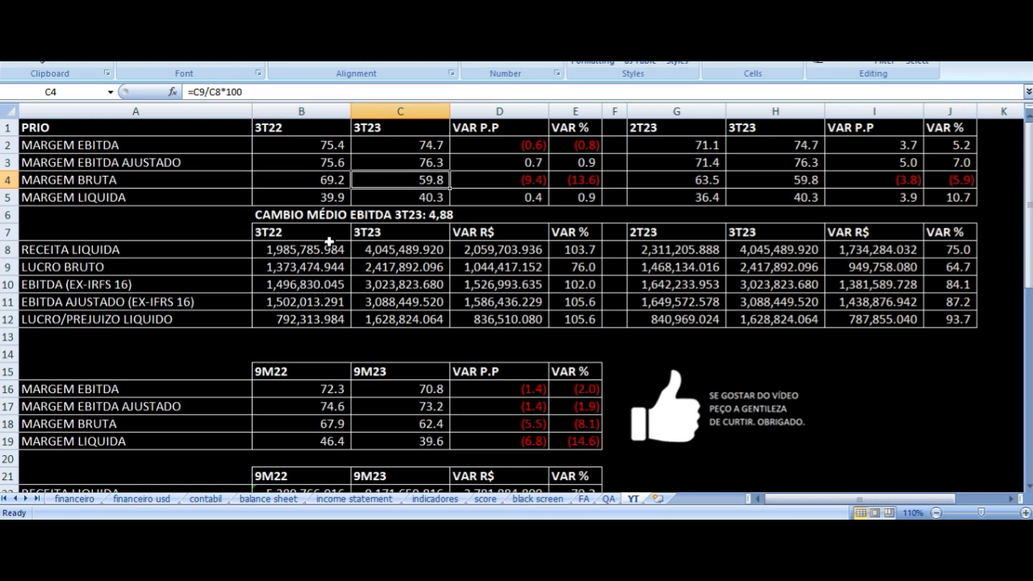
pyautogui.press('Right')
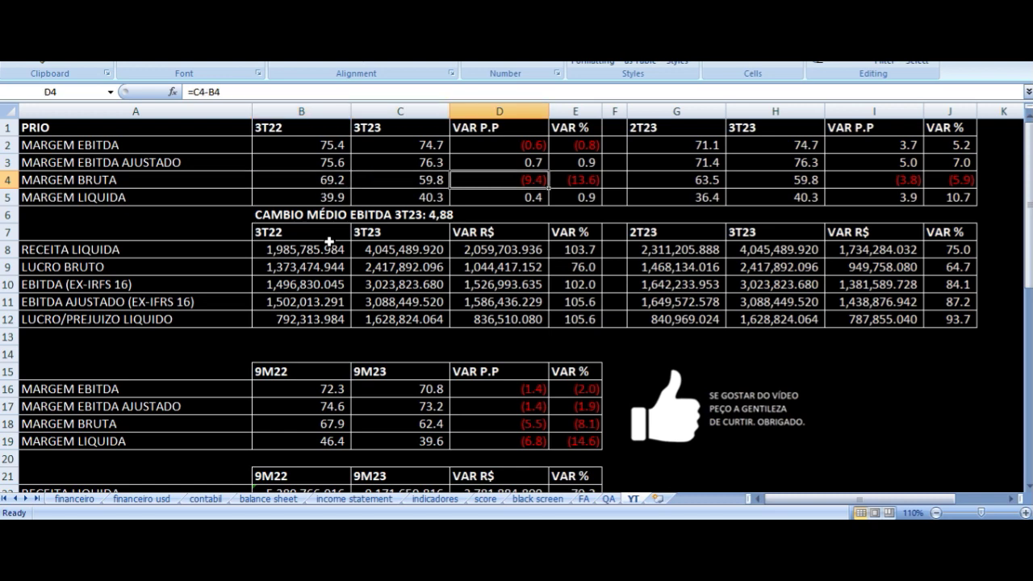
pyautogui.press('Right')
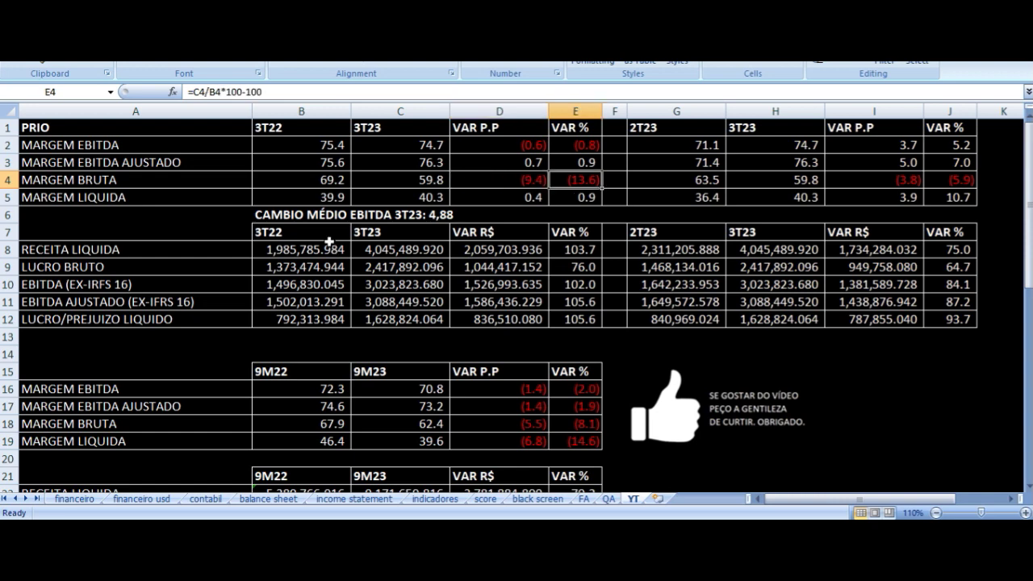
# Step: Examine the MARGEM LIQUIDA row for 3T22 and 3T23, ending on its VAR % cell
pyautogui.press('Down')
pyautogui.press('Left')
pyautogui.press('Left')
pyautogui.press('Left')
pyautogui.press('Left')
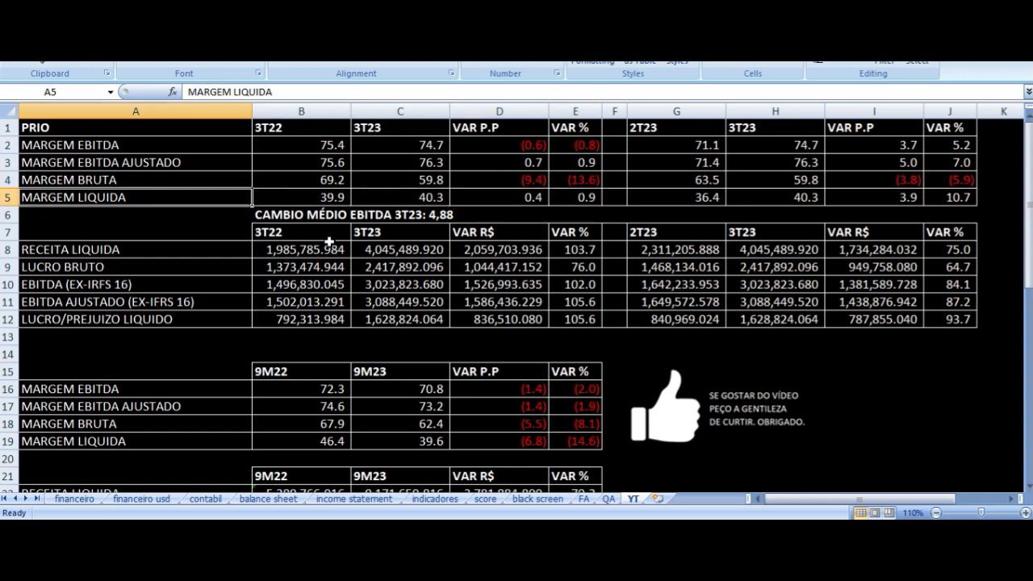
pyautogui.press('Right')
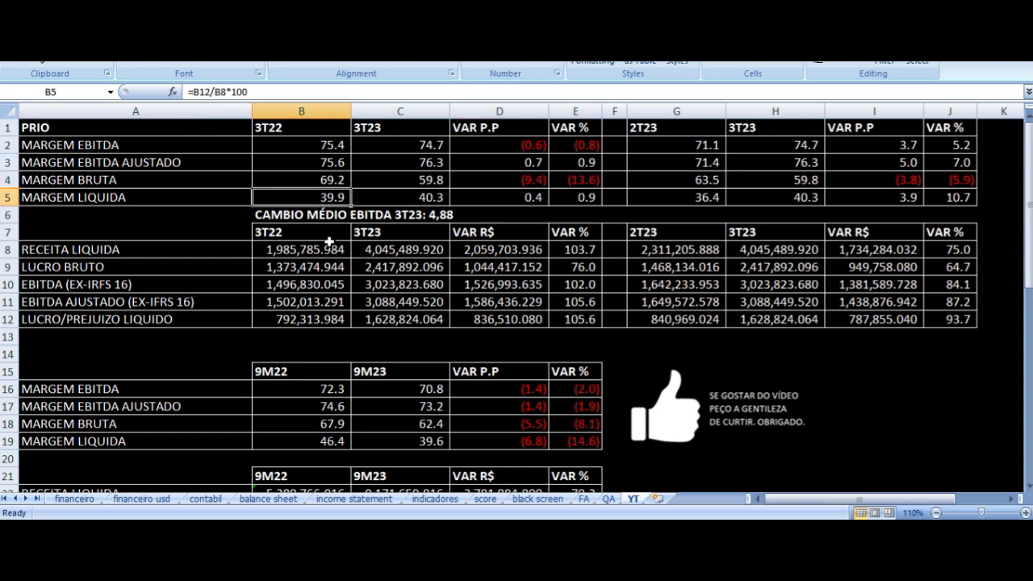
pyautogui.press('Right')
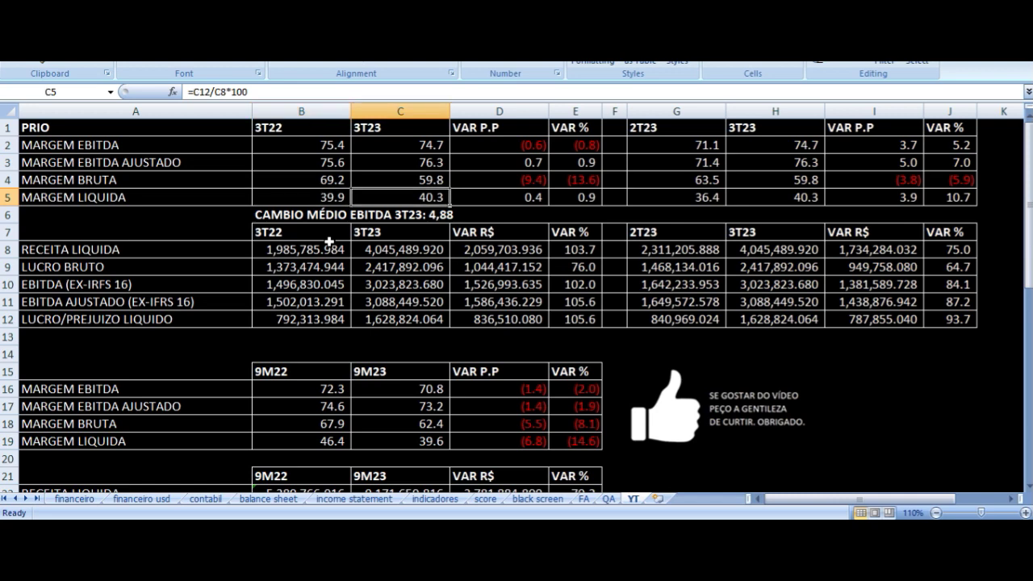
pyautogui.press('Right')
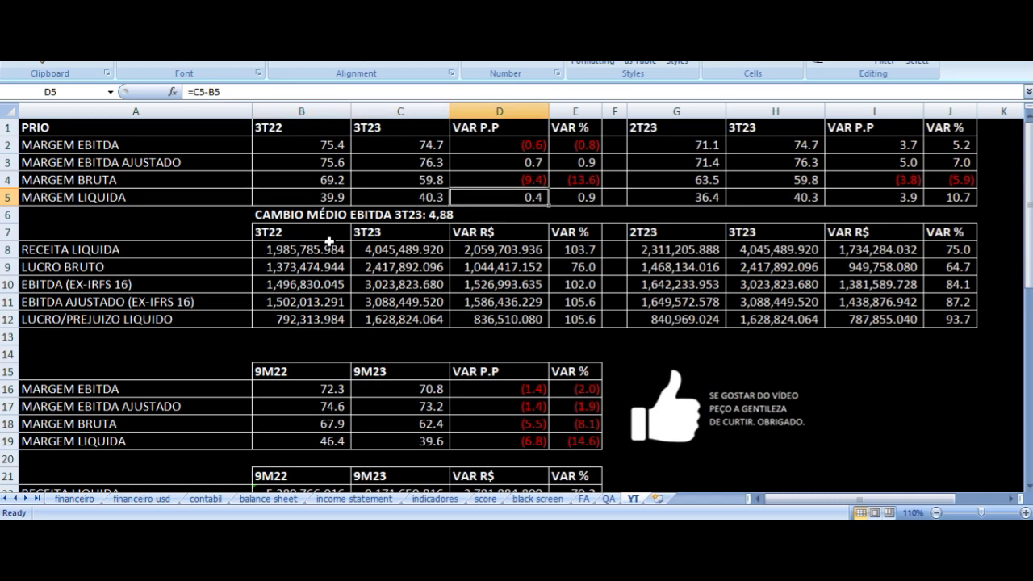
pyautogui.press('Right')
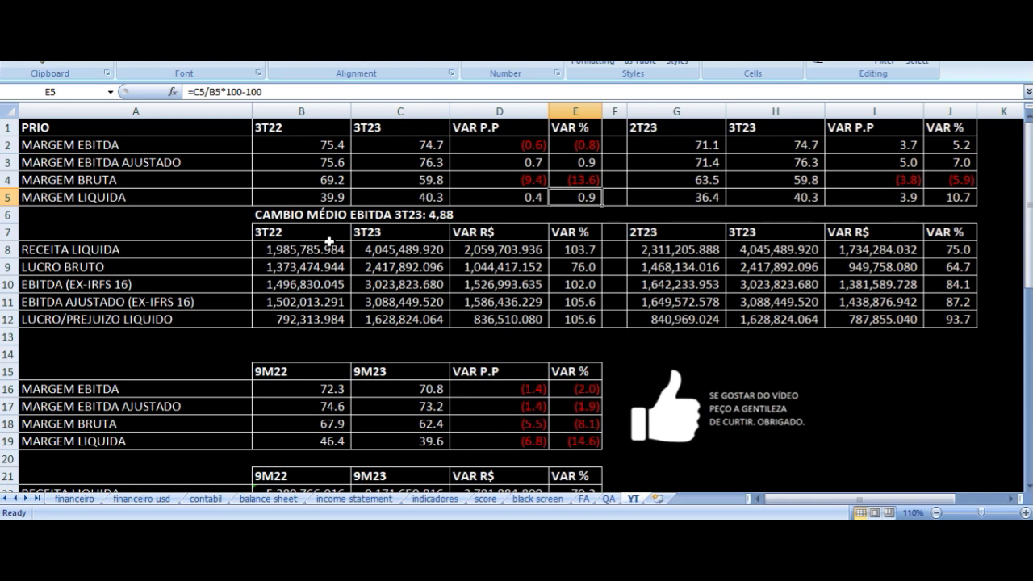
# Step: Go back over the margins' 3T22 to 3T23 VAR % cells and select the 3T23 RECEITA LIQUIDA cell
pyautogui.press('Up')
pyautogui.press('Up')
pyautogui.press('Up')
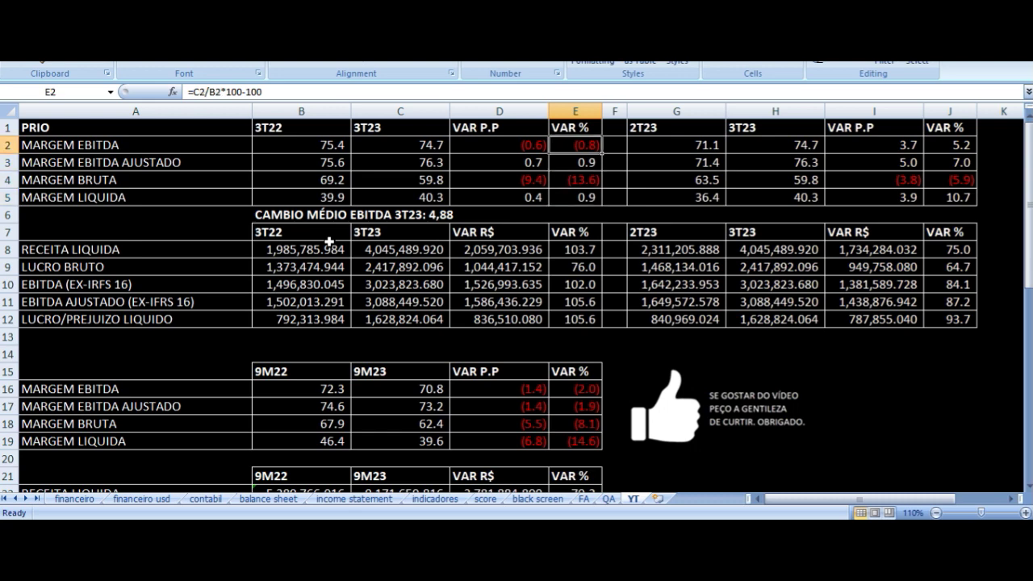
pyautogui.press('Left')
pyautogui.press('Left')
pyautogui.press('Down')
pyautogui.press('Down')
pyautogui.press('Down')
pyautogui.press('Down')
pyautogui.press('Down')
pyautogui.press('Down')
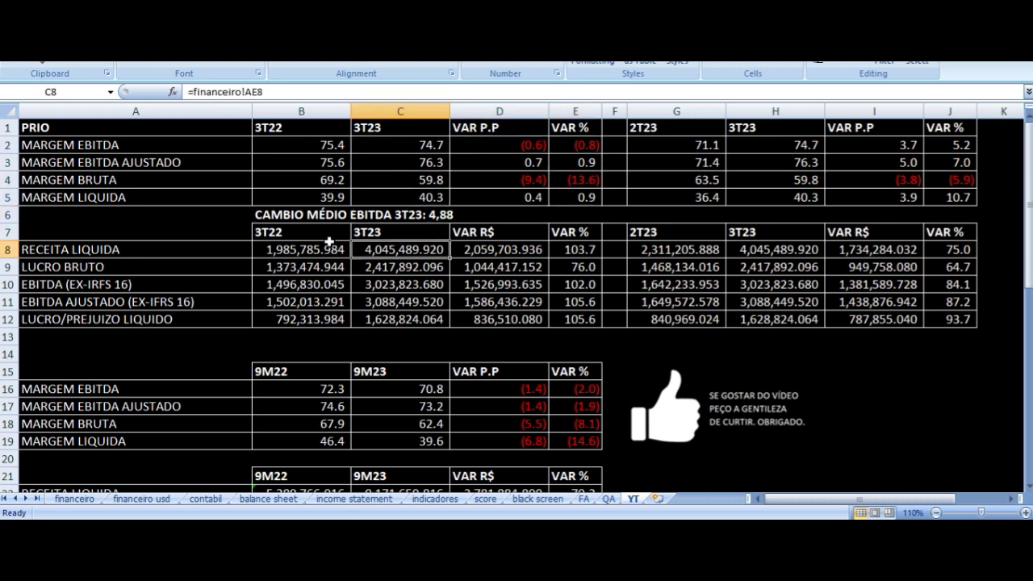
# Step: Examine the RECEITA LIQUIDA row, comparing 3T22 with 3T23 through VAR R$ and VAR %
pyautogui.click(329, 240)
pyautogui.click(329, 242)
pyautogui.click(330, 239)
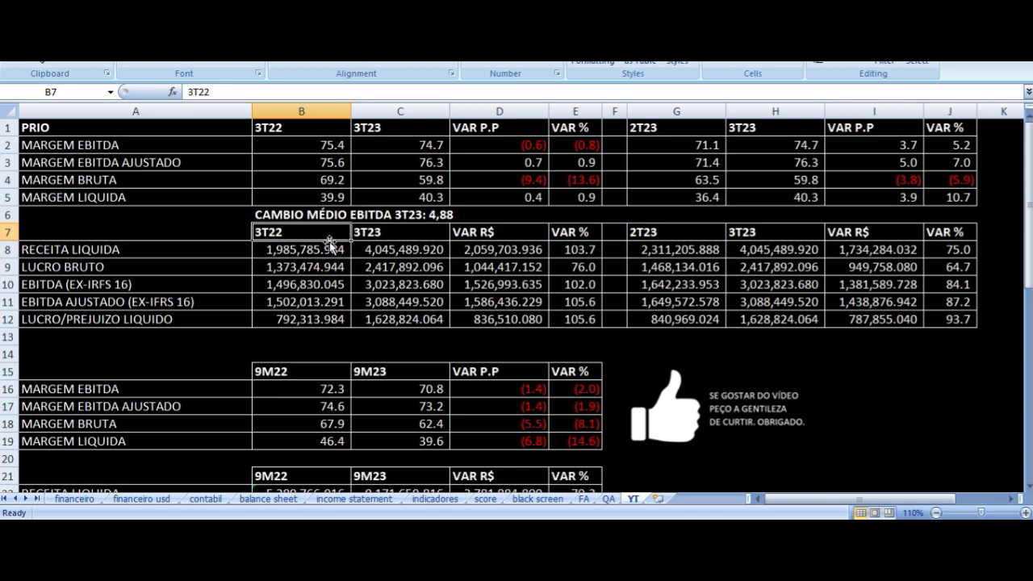
pyautogui.click(330, 243)
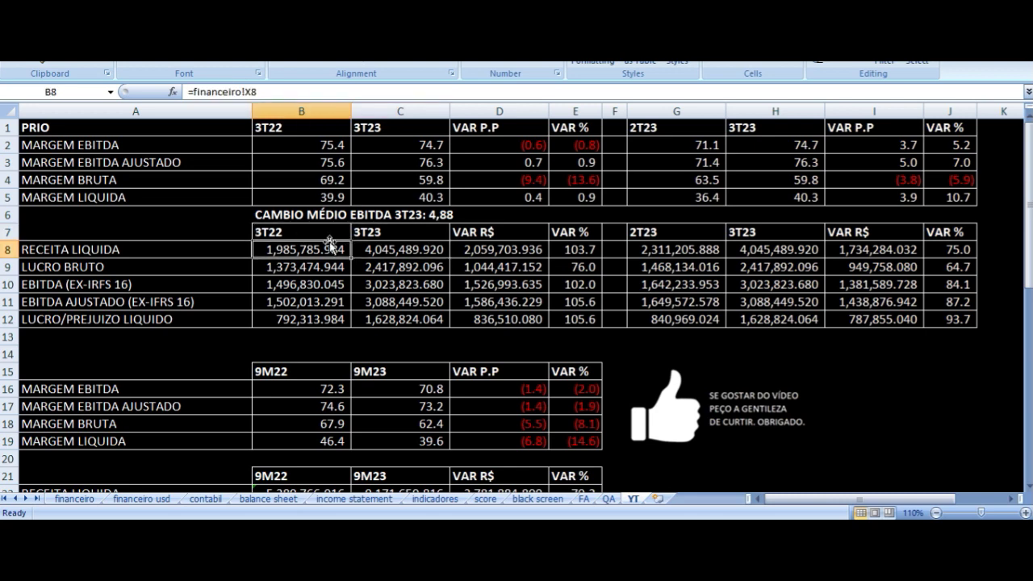
pyautogui.press('Left')
pyautogui.click(330, 242)
pyautogui.press('Left')
pyautogui.click(330, 242)
pyautogui.press('Up')
pyautogui.click(330, 242)
pyautogui.press('Right')
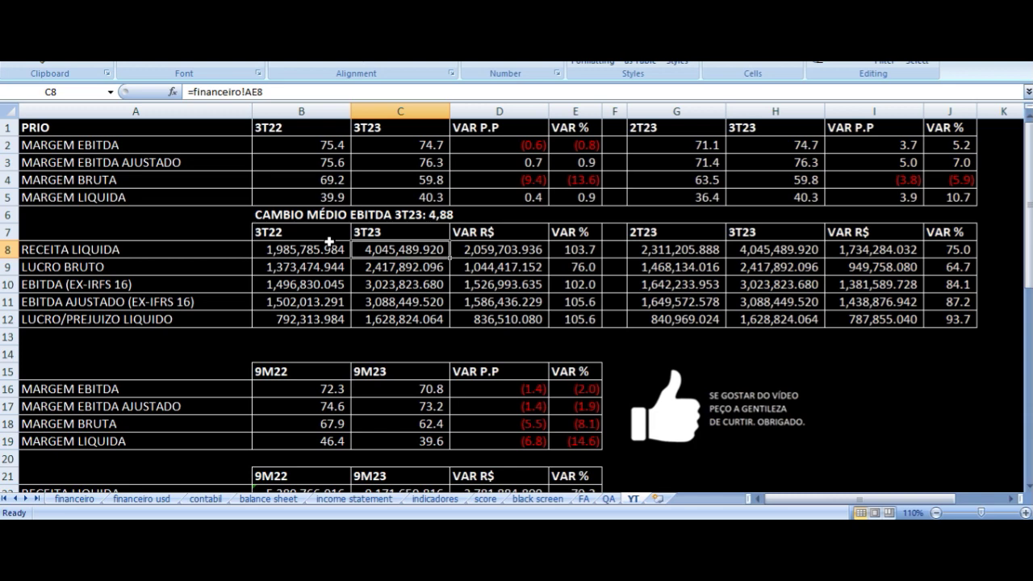
pyautogui.press('Up')
pyautogui.press('Down')
pyautogui.press('Right')
pyautogui.press('Right')
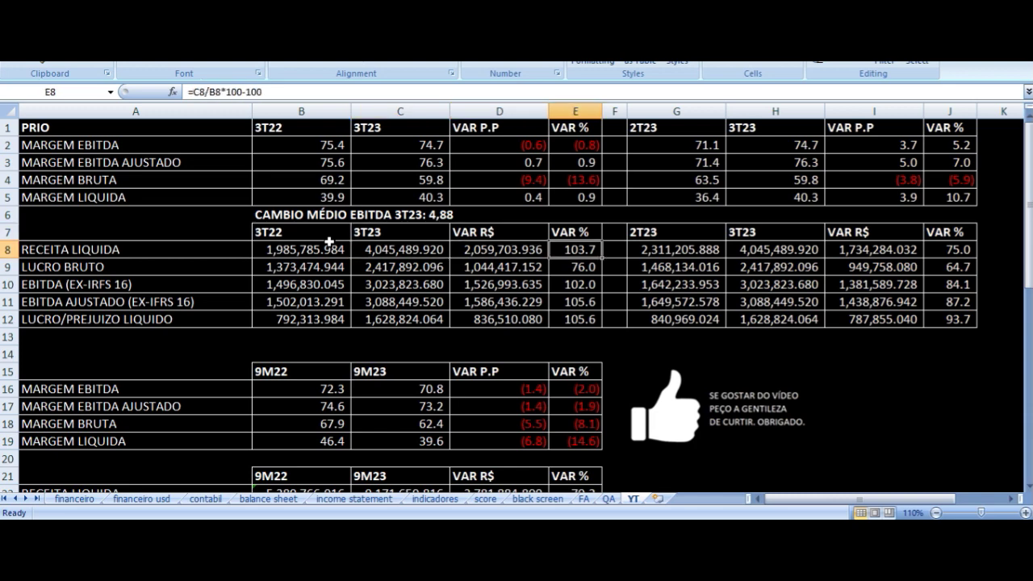
# Step: Examine the LUCRO BRUTO row, comparing 3T22 with 3T23 through its VAR R$ and VAR % cells
pyautogui.press('Left')
pyautogui.press('Down')
pyautogui.press('Left')
pyautogui.press('Left')
pyautogui.press('Left')
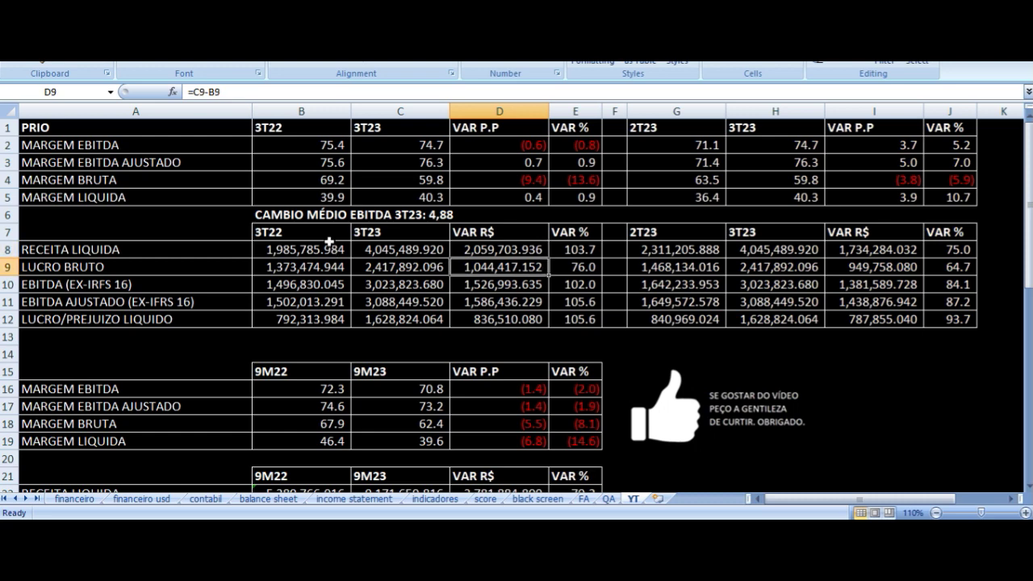
pyautogui.press('Right')
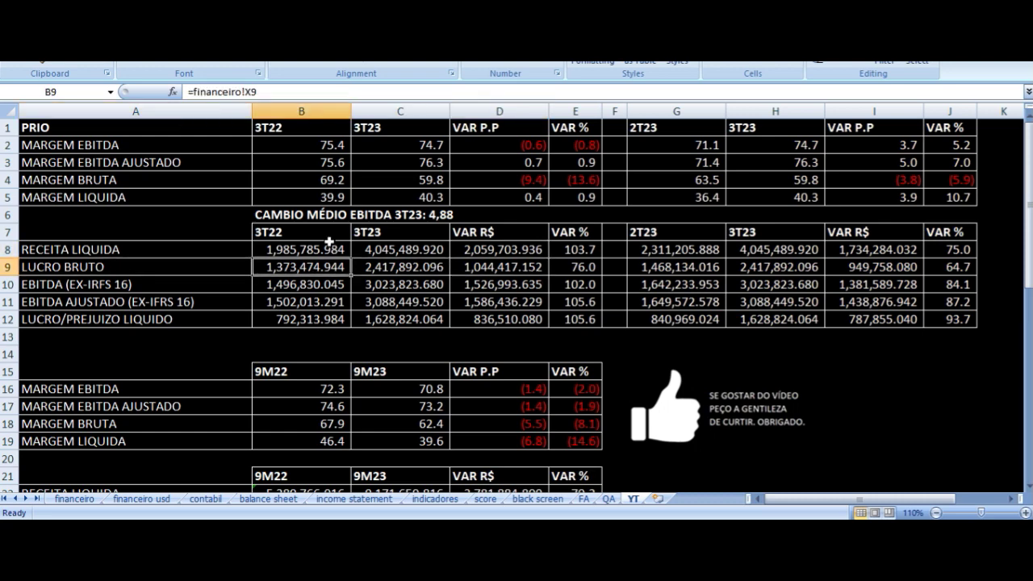
pyautogui.press('Right')
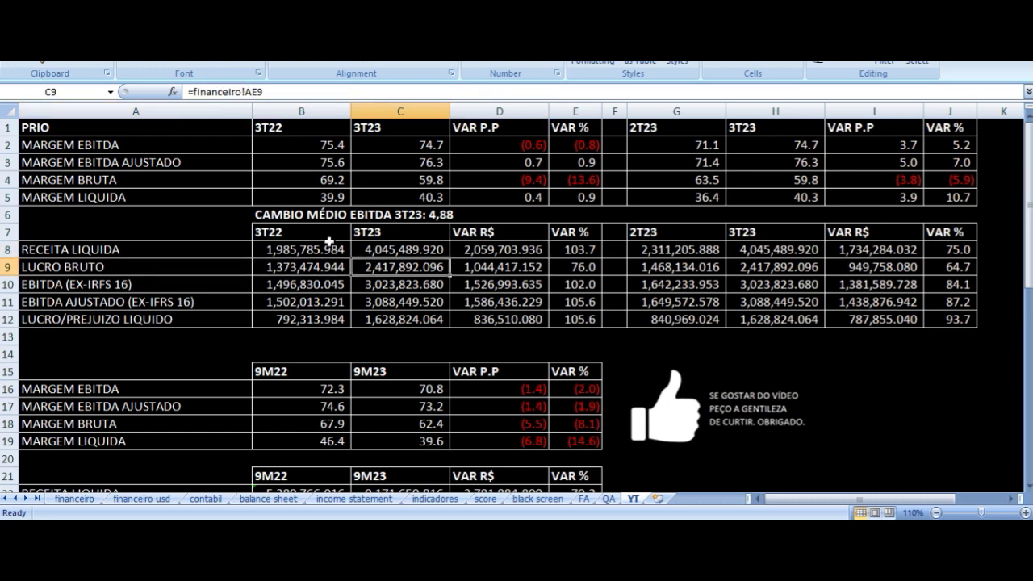
pyautogui.press('Right')
pyautogui.press('Right')
# Step: Examine the EBITDA (EX-IRFS 16) row from 3T22 through 3T23 to its VAR R$ and VAR % cells
pyautogui.press('Left')
pyautogui.press('Left')
pyautogui.press('Left')
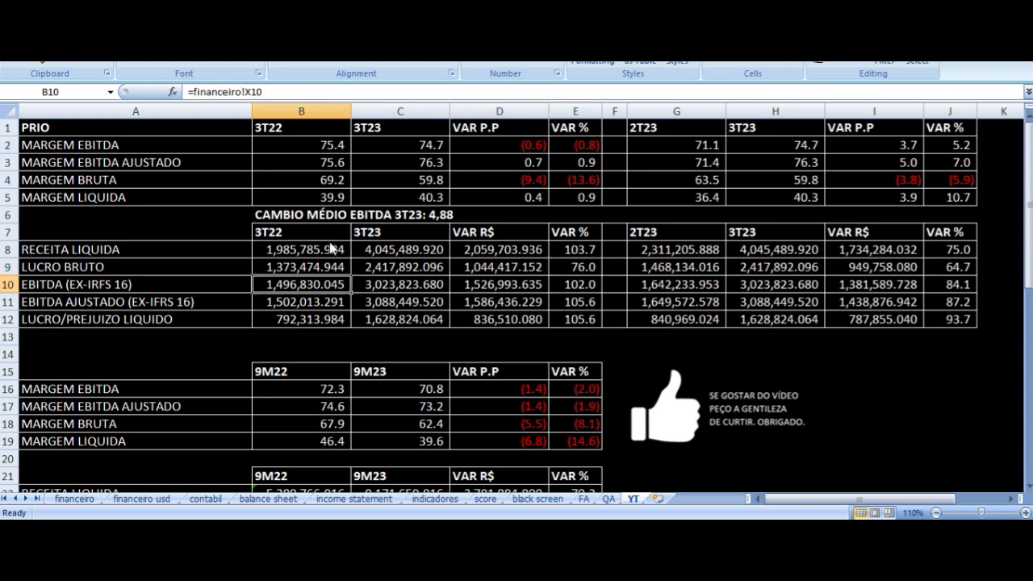
pyautogui.press('Left')
pyautogui.press('Down')
pyautogui.press('Right')
pyautogui.press('Right')
pyautogui.press('Right')
pyautogui.press('Right')
# Step: Examine the EBITDA AJUSTADO (EX-IFRS 16) row for 3T22 and 3T23, ending on its VAR % cell
pyautogui.press('Down')
pyautogui.press('Left')
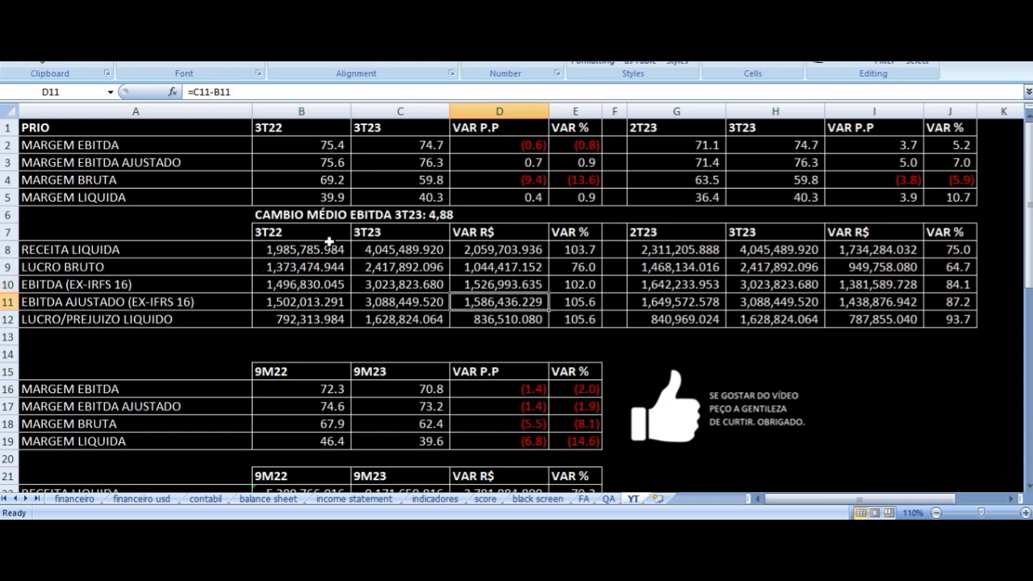
pyautogui.press('Left')
pyautogui.press('Left')
pyautogui.press('Left')
pyautogui.press('Right')
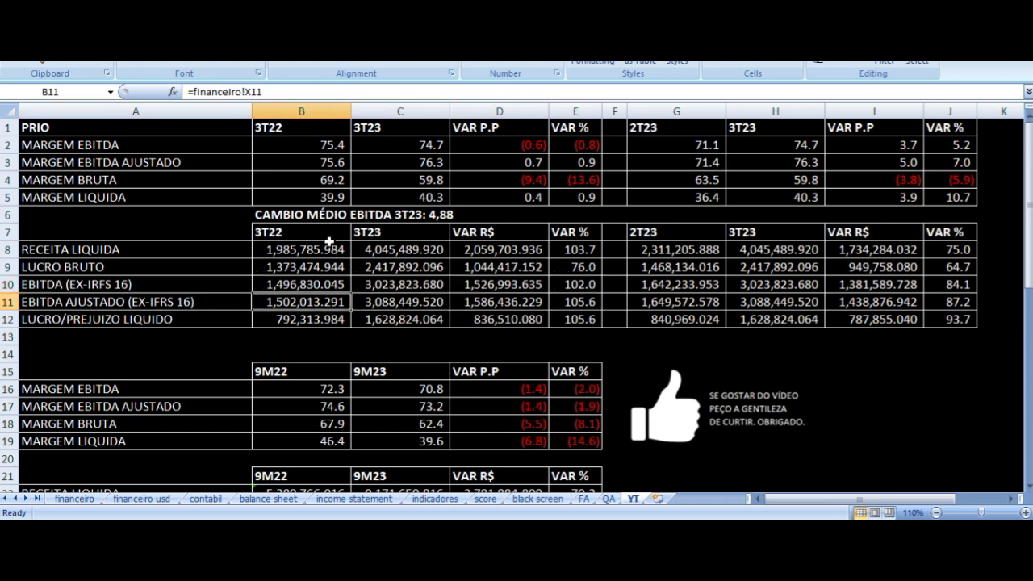
pyautogui.press('Right')
pyautogui.press('Right')
pyautogui.press('Right')
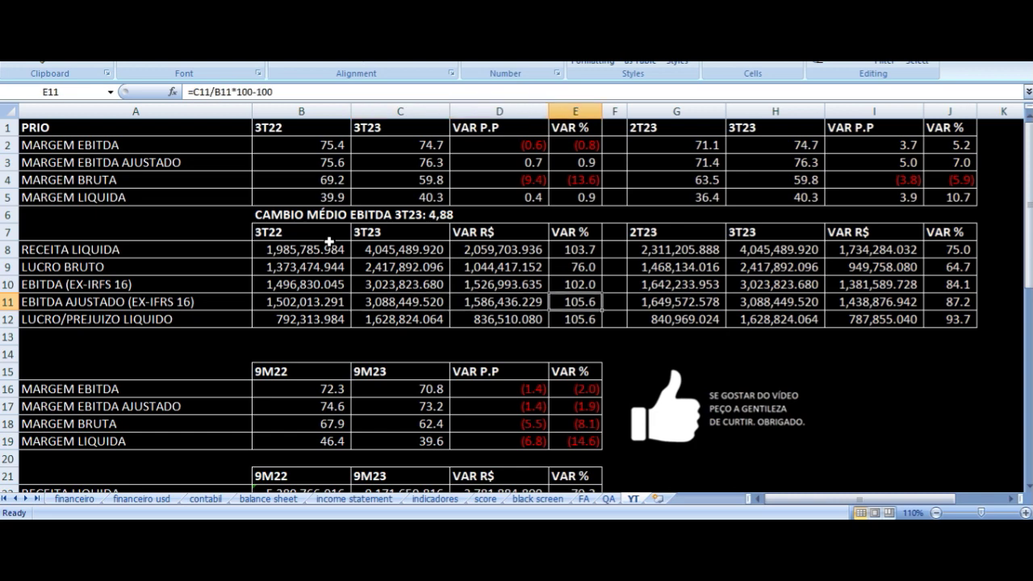
# Step: Examine the LUCRO/PREJUIZO LIQUIDO row from its label through 3T22 and 3T23 to the VAR % cell
pyautogui.press('Down')
pyautogui.press('Left')
pyautogui.press('Left')
pyautogui.press('Left')
pyautogui.press('Left')
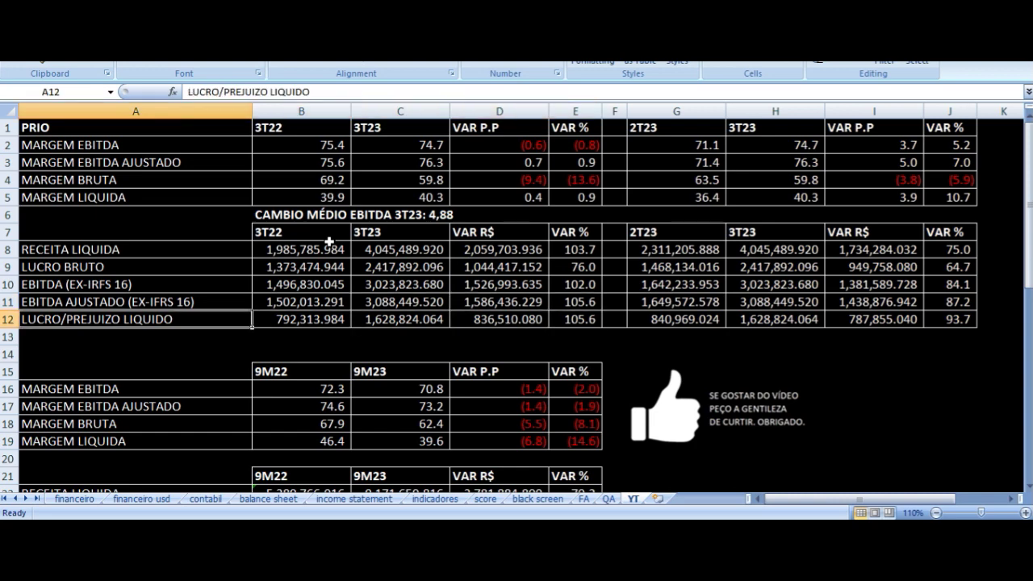
pyautogui.press('Right')
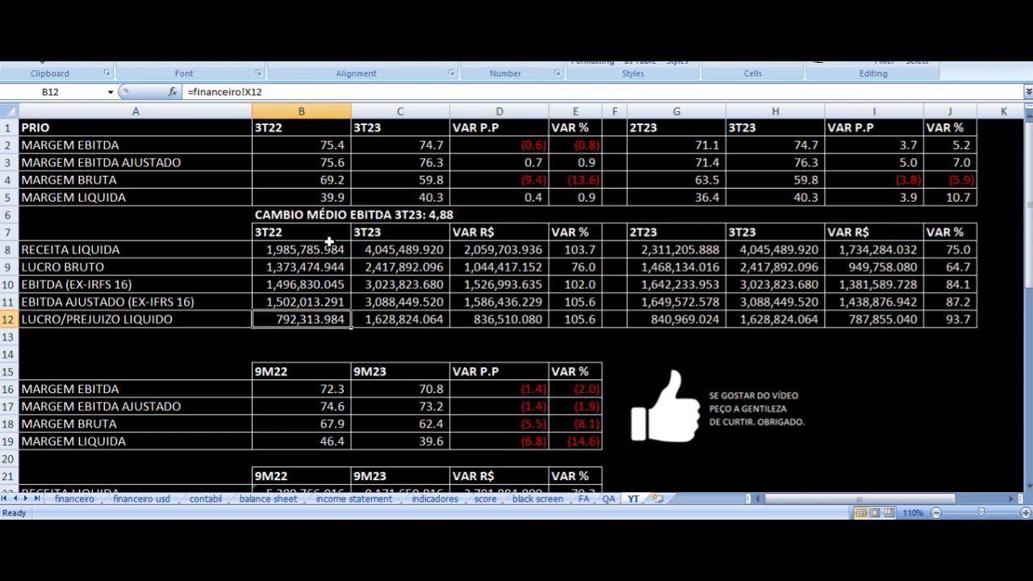
pyautogui.press('Right')
pyautogui.press('Right')
pyautogui.press('Right')
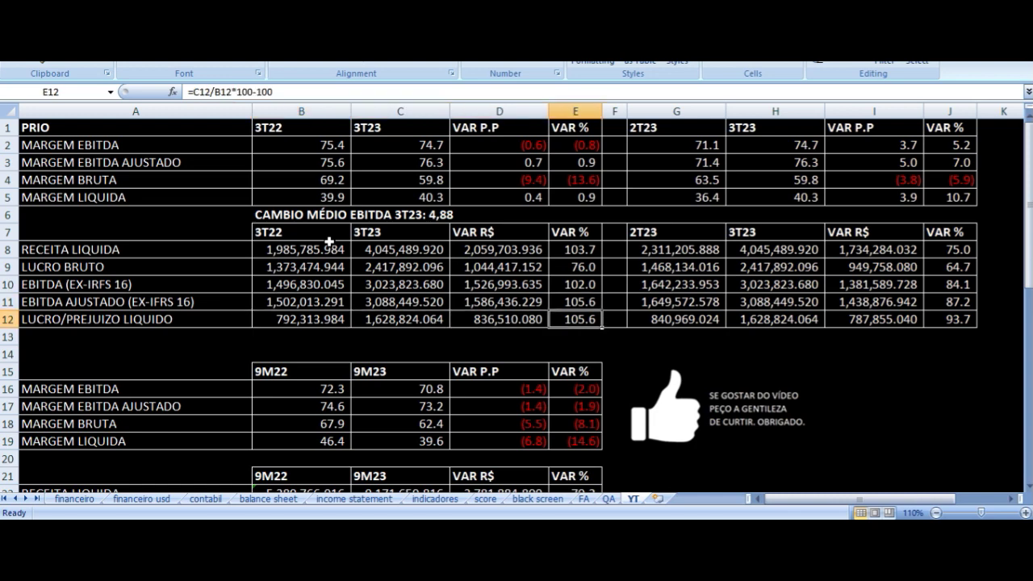
# Step: Go to the 2T23 versus 3T23 comparison and examine its MARGEM EBITDA row through to VAR %
pyautogui.press('Right')
pyautogui.press('Up')
pyautogui.press('Up')
pyautogui.press('Up')
pyautogui.press('Up')
pyautogui.press('Up')
pyautogui.press('Up')
pyautogui.press('Up')
pyautogui.press('Up')
pyautogui.press('Up')
pyautogui.press('Up')
pyautogui.press('Up')
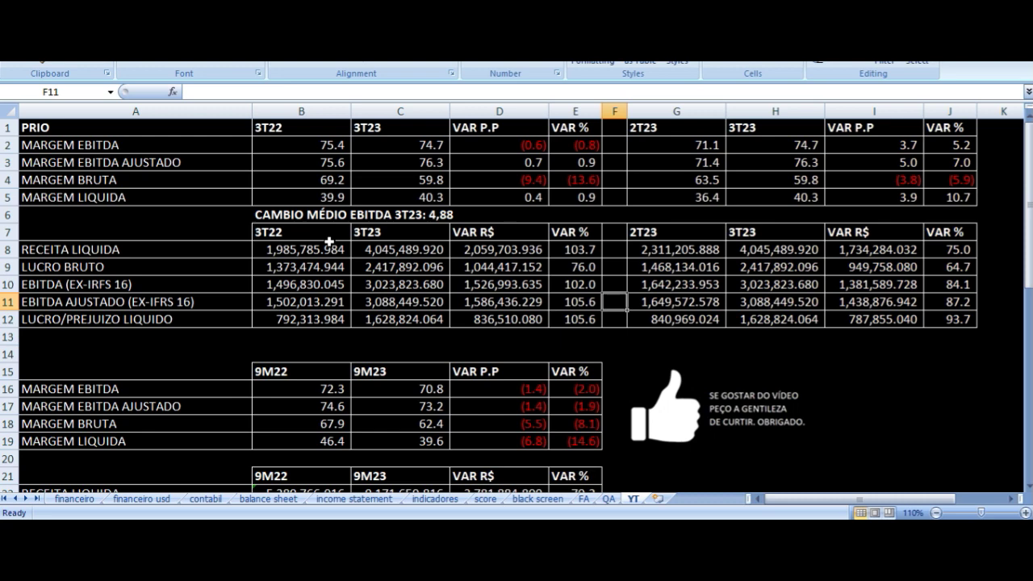
pyautogui.press('Right')
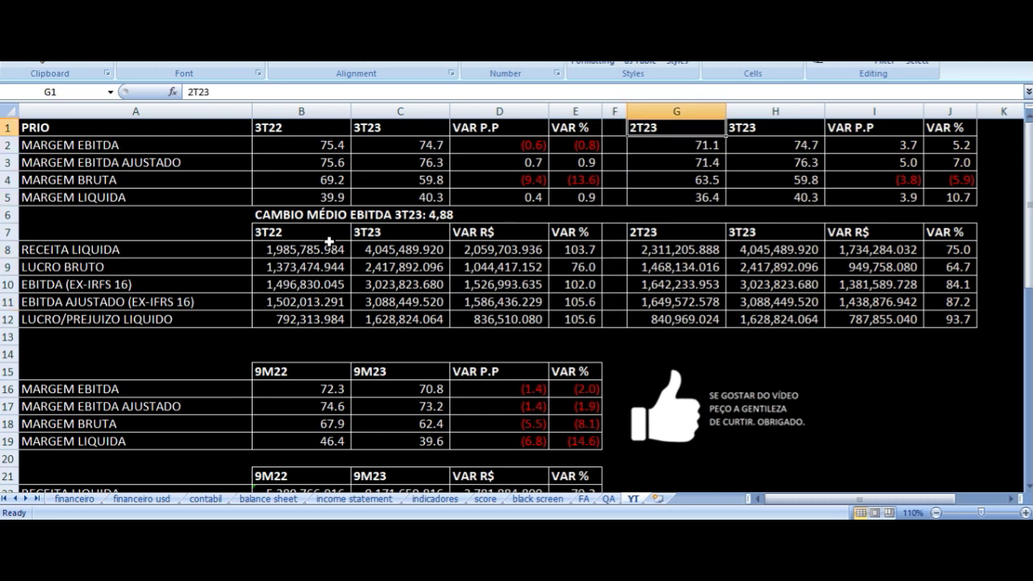
pyautogui.press('Down')
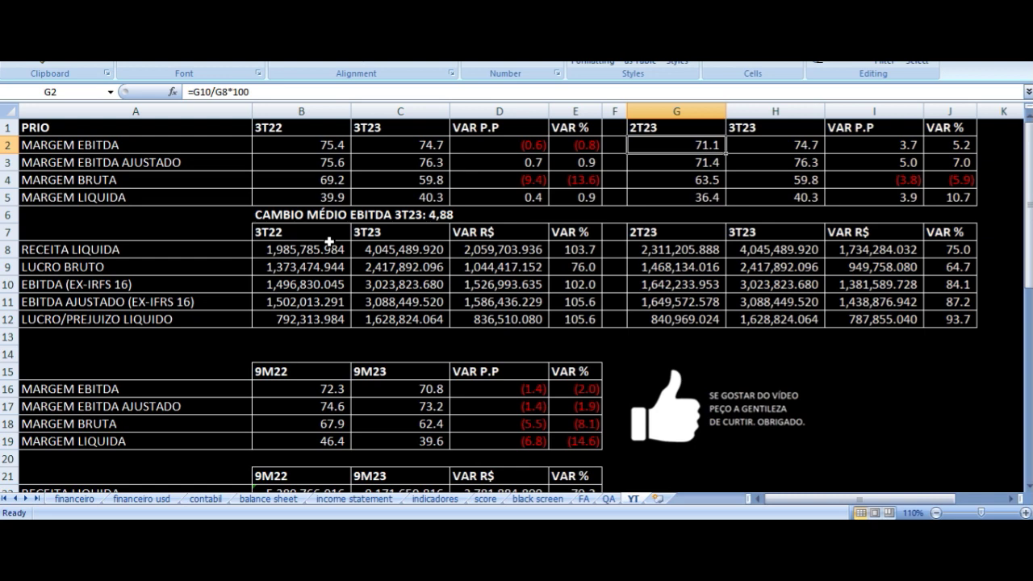
pyautogui.press('Right')
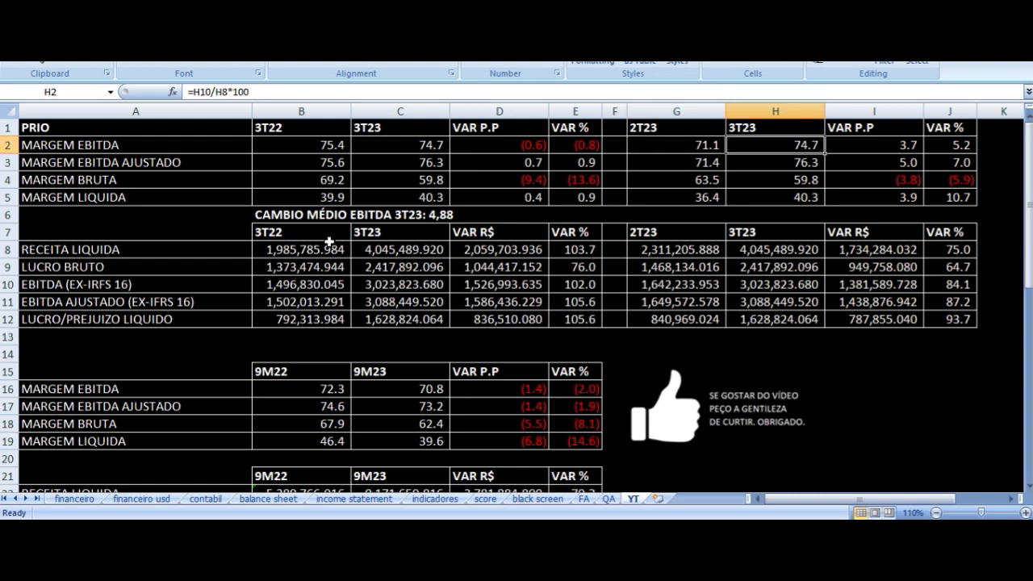
pyautogui.press('Right')
pyautogui.press('Right')
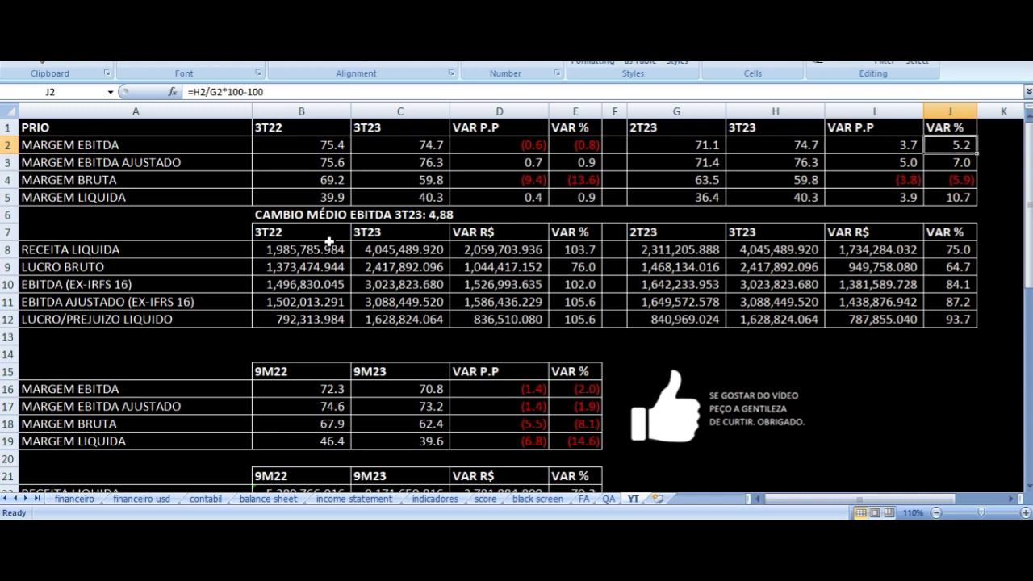
# Step: Examine the MARGEM EBITDA AJUSTADO row in the 2T23 versus 3T23 comparison, including VAR P.P
pyautogui.press('Down')
pyautogui.press('Left')
pyautogui.press('Left')
pyautogui.press('Left')
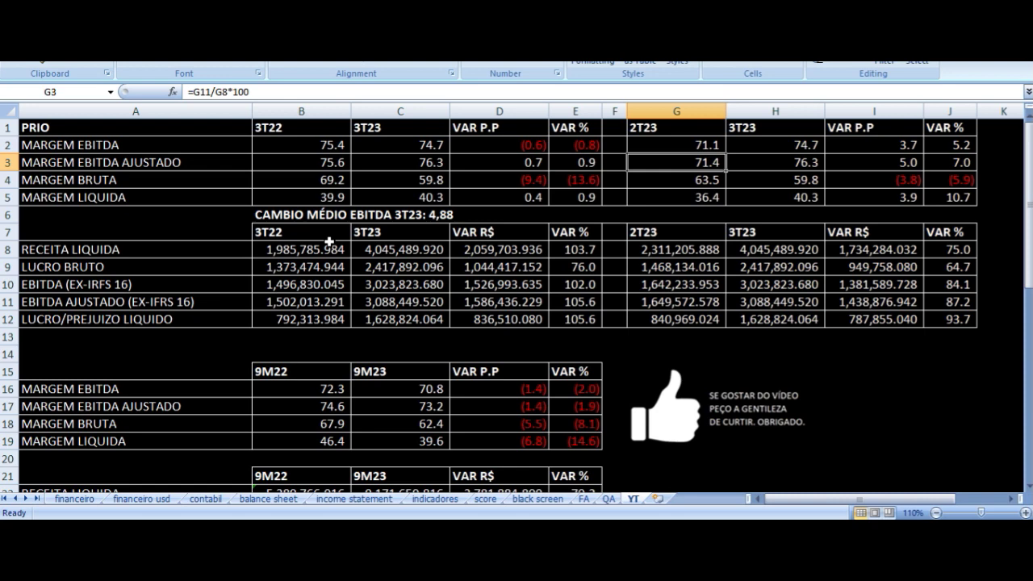
pyautogui.press('Right')
pyautogui.press('Right')
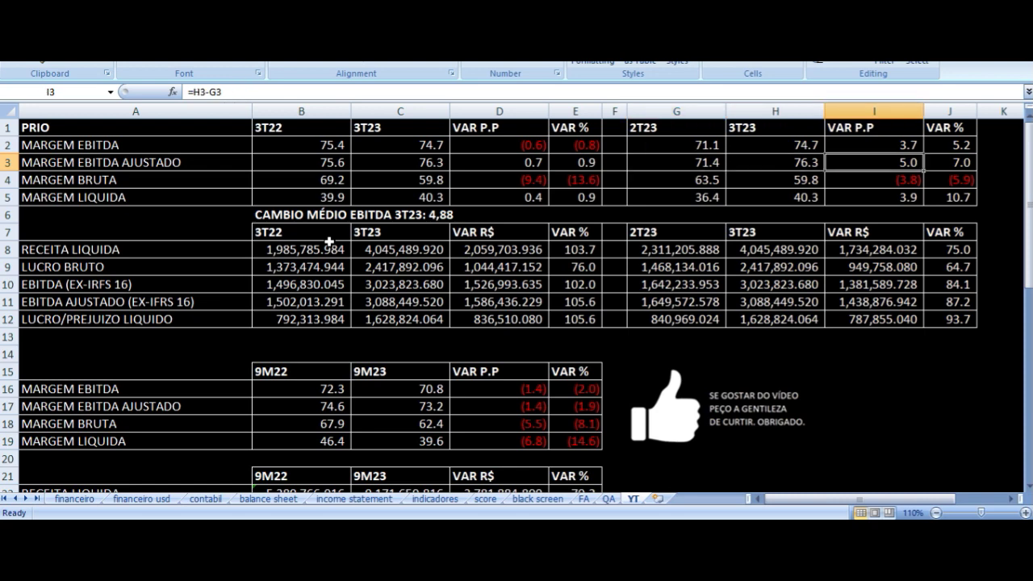
# Step: Examine the MARGEM BRUTA row for 2T23 and 3T23, including its VAR P.P and VAR % cells
pyautogui.press('Down')
pyautogui.press('Right')
pyautogui.press('Left')
pyautogui.press('Left')
pyautogui.press('Left')
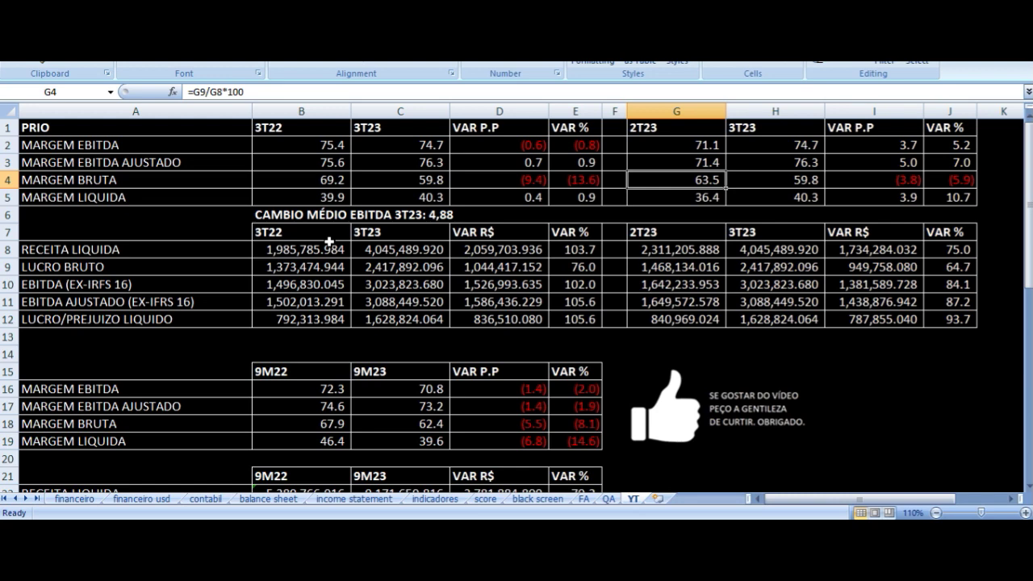
pyautogui.press('Right')
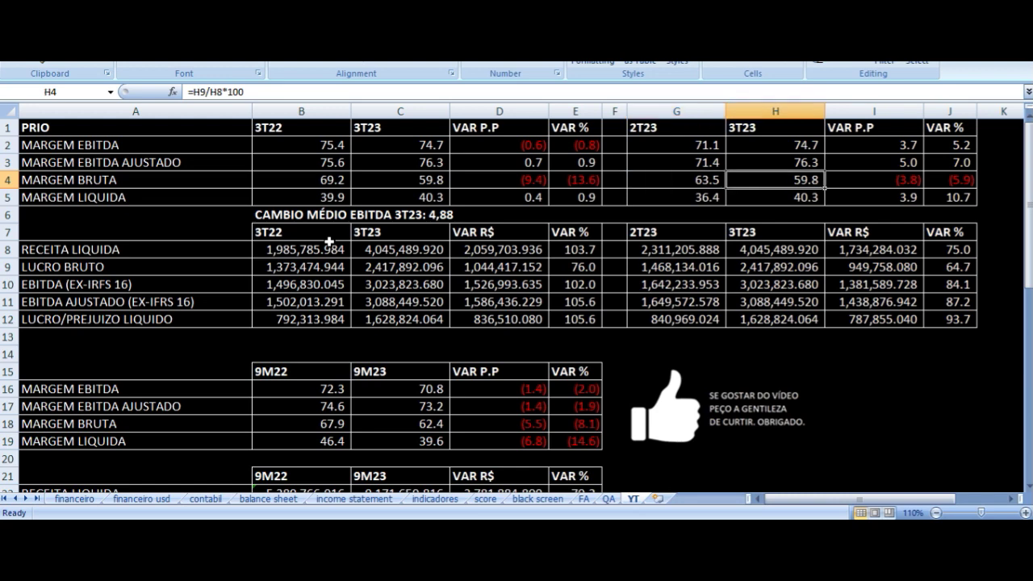
pyautogui.press('Right')
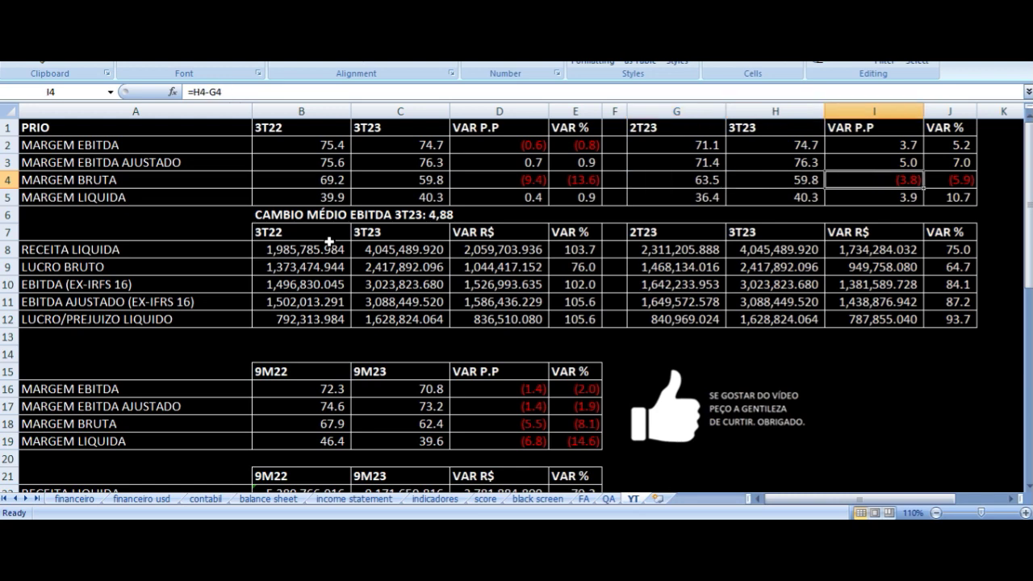
pyautogui.press('Up')
pyautogui.press('Up')
pyautogui.press('Up')
pyautogui.press('Down')
pyautogui.press('Down')
pyautogui.press('Down')
pyautogui.press('Right')
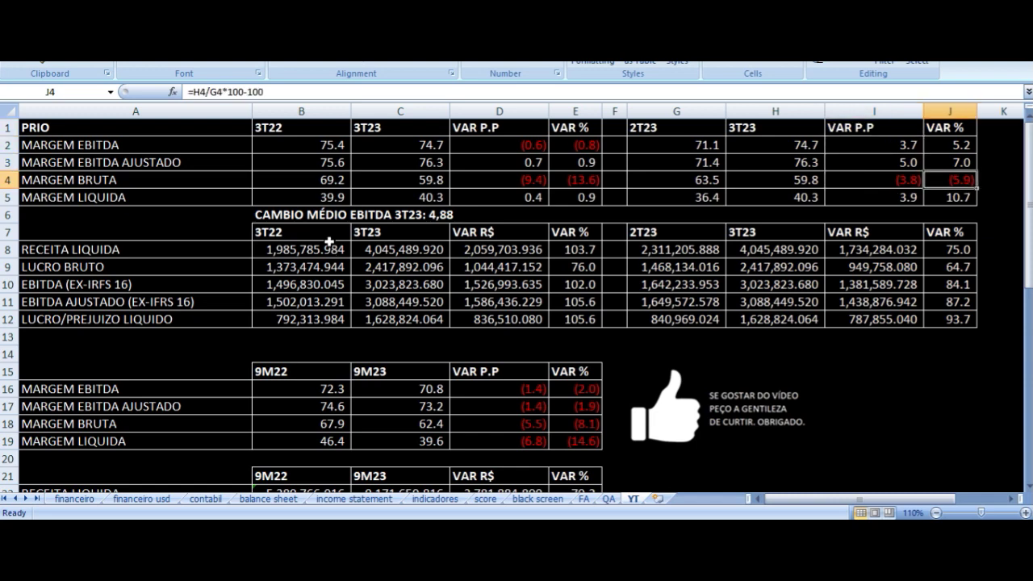
# Step: Examine the MARGEM LIQUIDA row for 2T23 and 3T23, ending on its VAR % cell
pyautogui.press('Down')
pyautogui.press('Left')
pyautogui.press('Left')
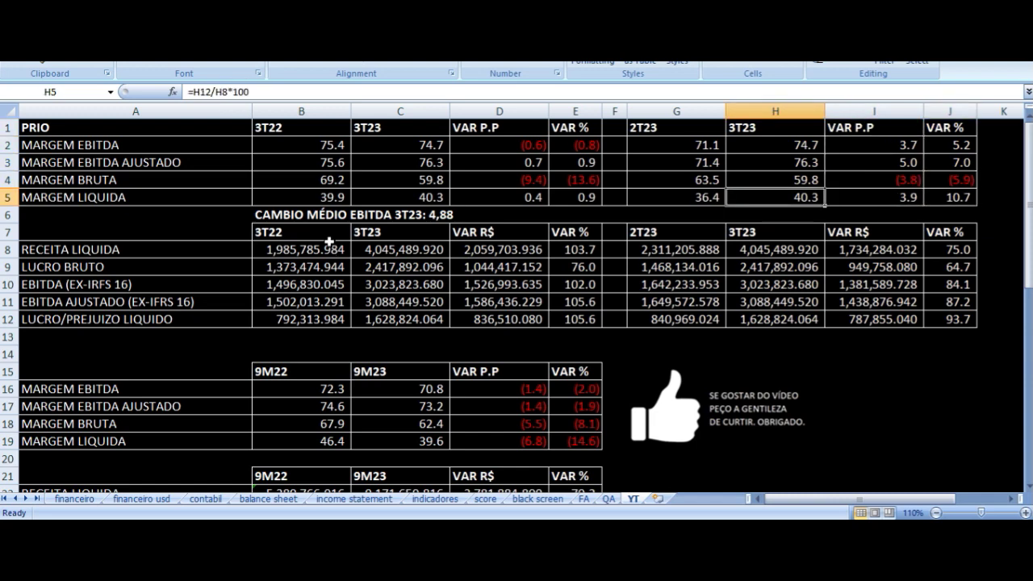
pyautogui.press('Left')
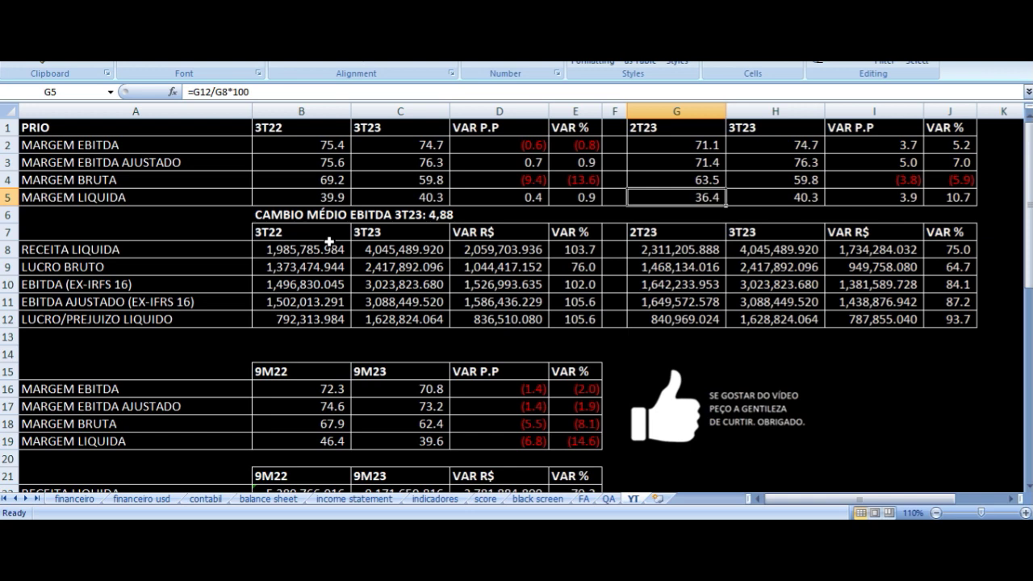
pyautogui.press('Right')
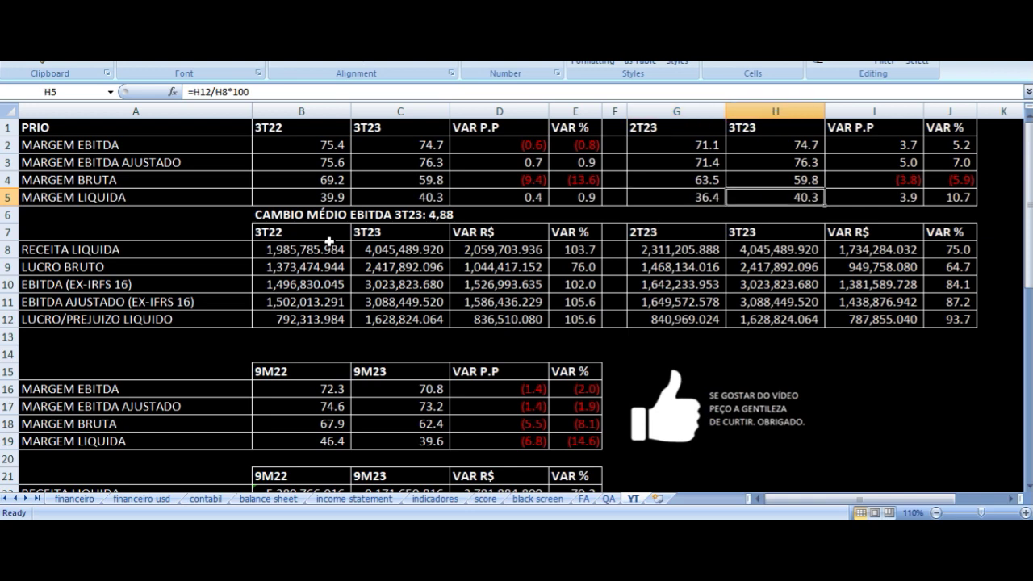
pyautogui.press('Right')
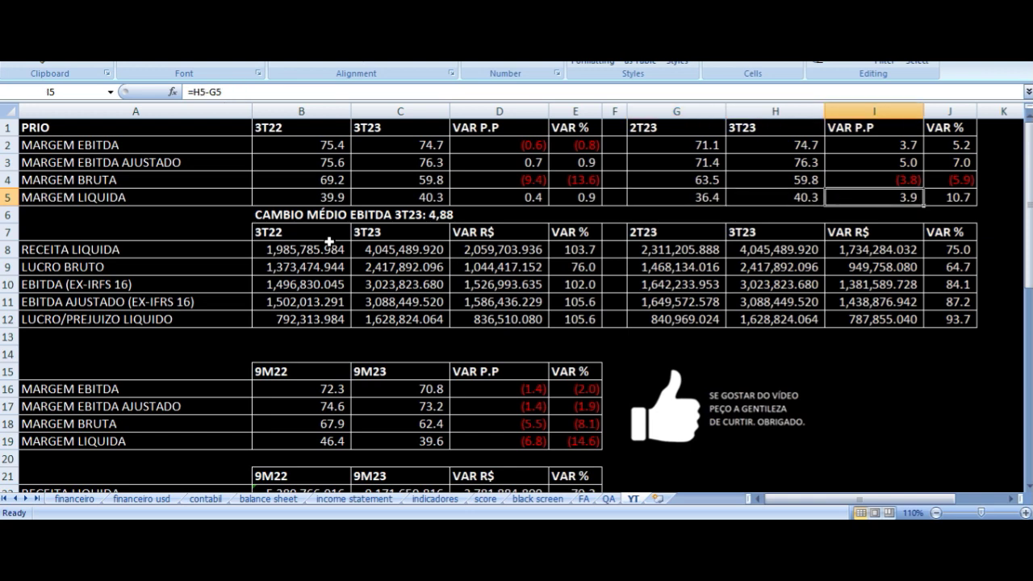
pyautogui.press('Right')
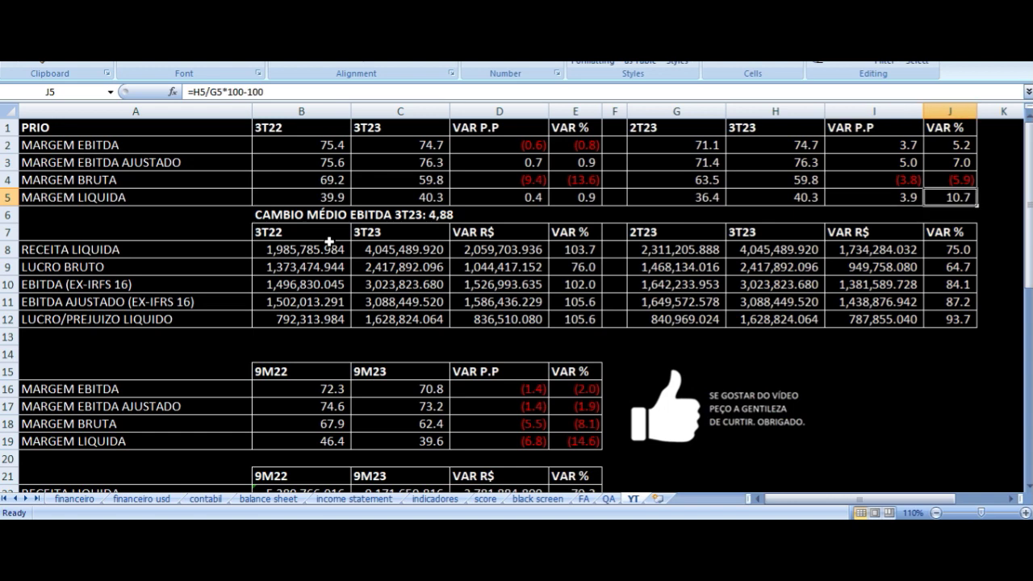
# Step: Return to the 3T22 versus 3T23 comparison and recheck the VAR P.P and VAR % cells of MARGEM EBITDA
pyautogui.press('Up')
pyautogui.press('Left')
pyautogui.press('Left')
pyautogui.press('Left')
pyautogui.press('Left')
pyautogui.press('Left')
pyautogui.press('Up')
pyautogui.press('Left')
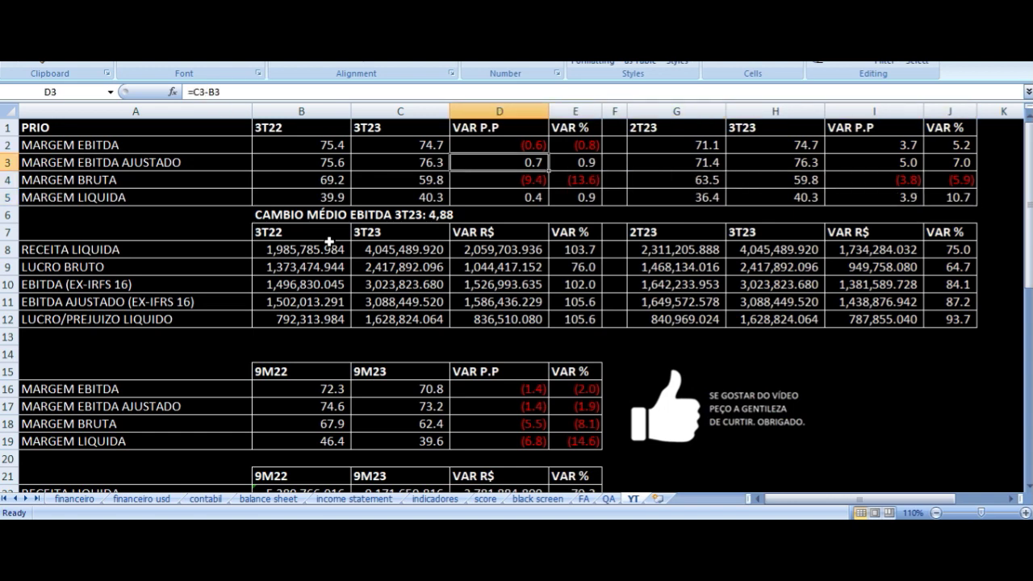
pyautogui.press('Up')
pyautogui.press('Right')
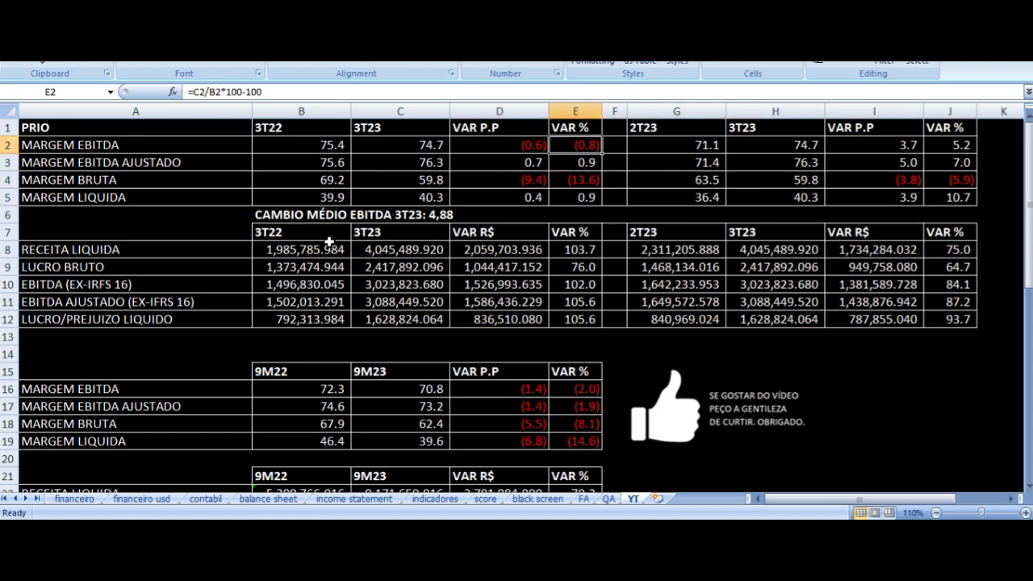
pyautogui.press('Left')
pyautogui.press('Right')
pyautogui.press('Left')
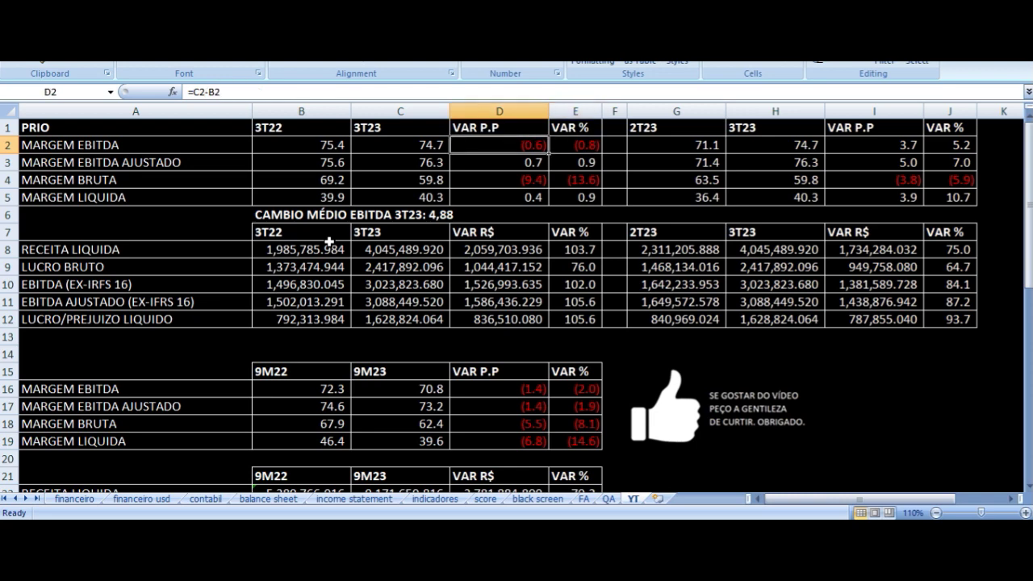
# Step: Compare the MARGEM BRUTA VAR % of 3T22 to 3T23 with the variation cells of 2T23 to 3T23
pyautogui.press('Down')
pyautogui.press('Down')
pyautogui.press('Right')
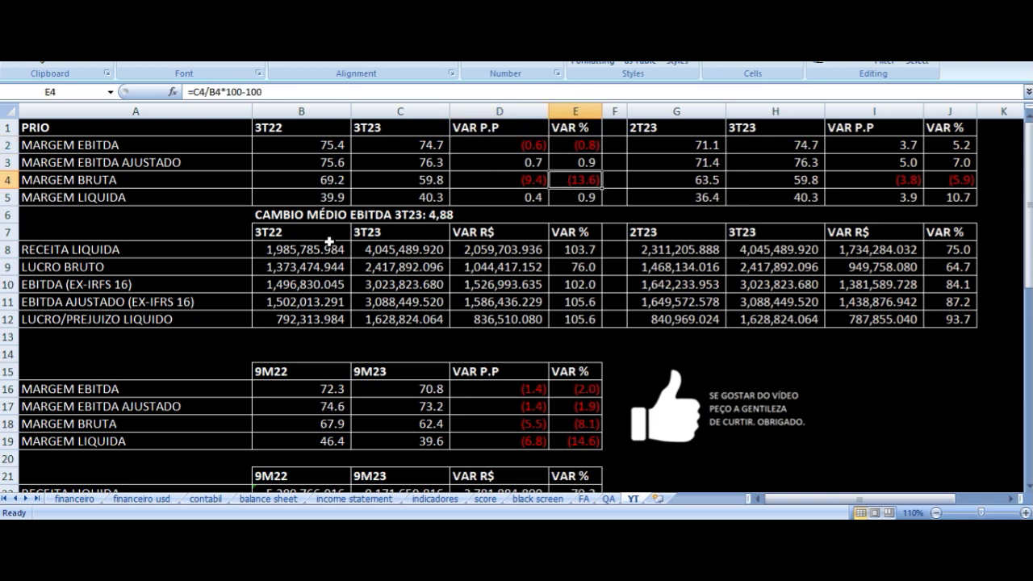
pyautogui.press('Right')
pyautogui.press('Right')
pyautogui.press('Right')
pyautogui.press('Right')
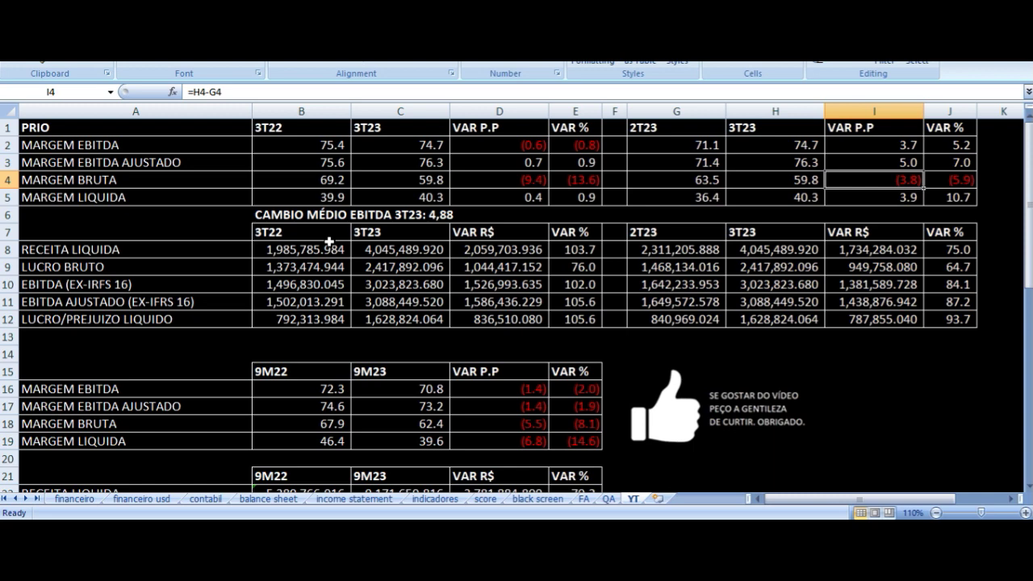
pyautogui.press('Right')
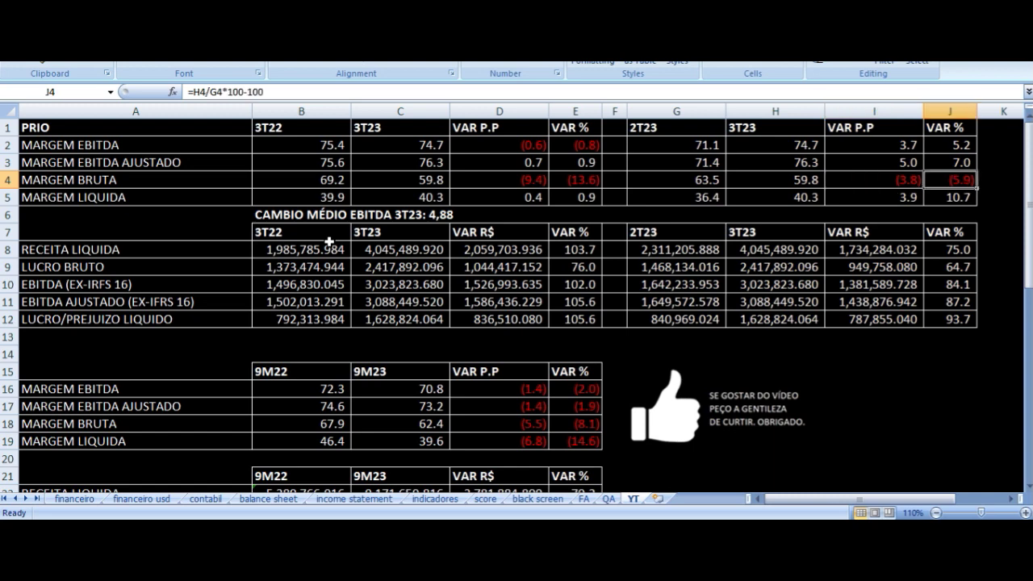
# Step: Go back and forth along the MARGEM BRUTA row across both comparisons, ending on MARGEM LIQUIDA's 2T23 to 3T23 VAR % cell
pyautogui.press('Left')
pyautogui.press('Left')
pyautogui.press('Left')
pyautogui.press('Left')
pyautogui.press('Left')
pyautogui.press('Left')
pyautogui.press('Left')
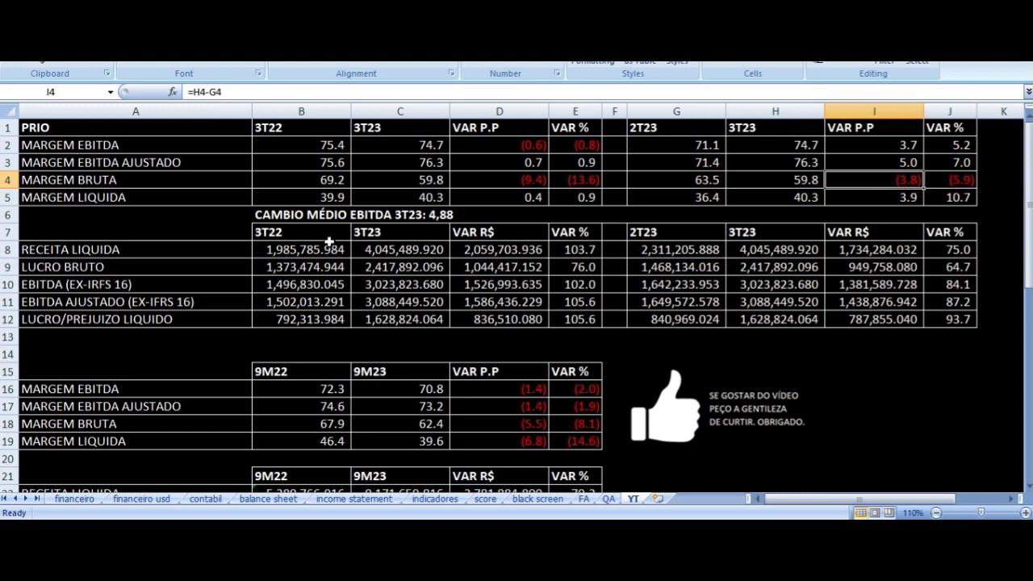
pyautogui.press('Left')
pyautogui.press('Left')
pyautogui.press('Right')
pyautogui.press('Right')
pyautogui.press('Right')
pyautogui.press('Right')
pyautogui.press('Left')
pyautogui.press('Left')
pyautogui.press('Left')
pyautogui.press('Right')
pyautogui.press('Right')
pyautogui.press('Right')
pyautogui.press('Right')
pyautogui.press('Right')
pyautogui.press('Right')
pyautogui.press('Right')
pyautogui.press('Right')
pyautogui.press('Down')
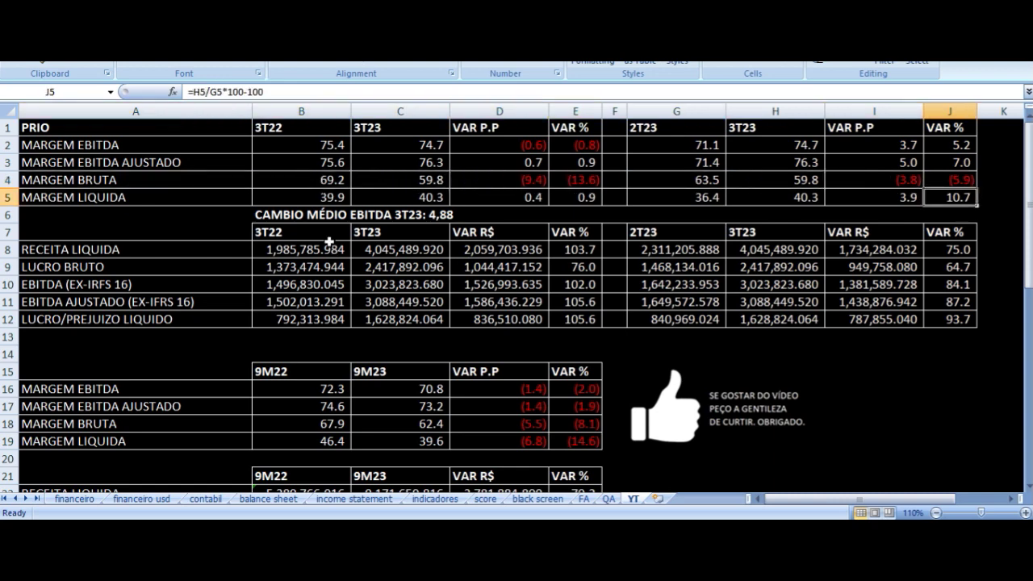
# Step: Examine the RECEITA LIQUIDA row for 2T23 and 3T23, ending on its VAR % cell
pyautogui.press('Down')
pyautogui.press('Left')
pyautogui.press('Left')
pyautogui.press('Left')
pyautogui.press('Down')
pyautogui.press('Down')
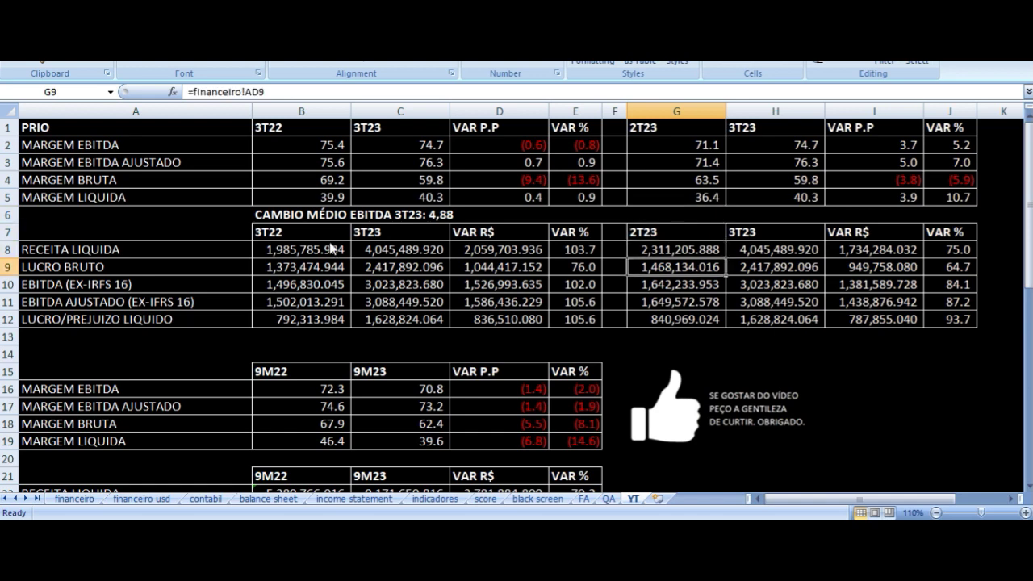
pyautogui.press('Up')
pyautogui.press('Down')
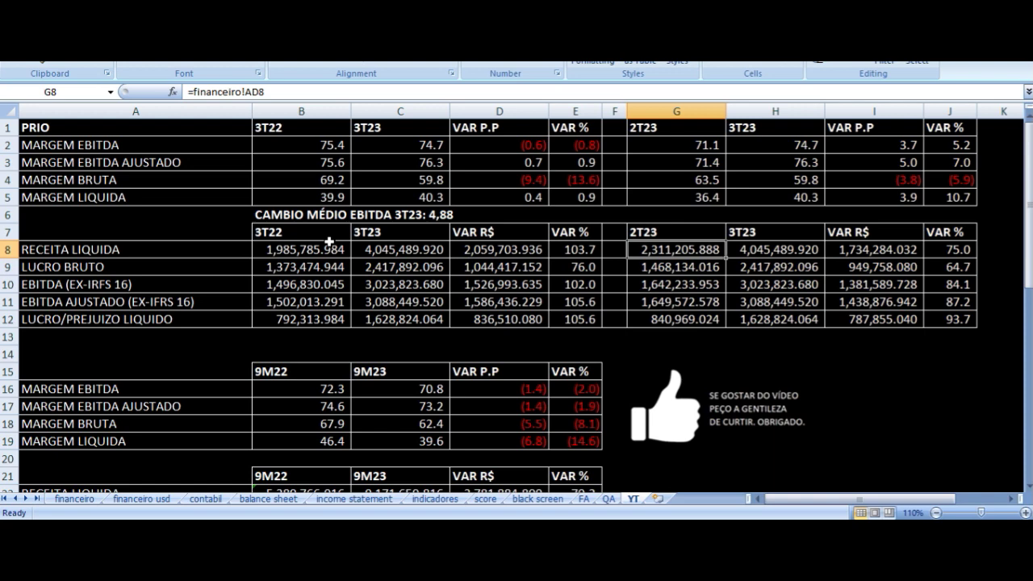
pyautogui.press('Right')
pyautogui.press('Right')
pyautogui.press('Right')
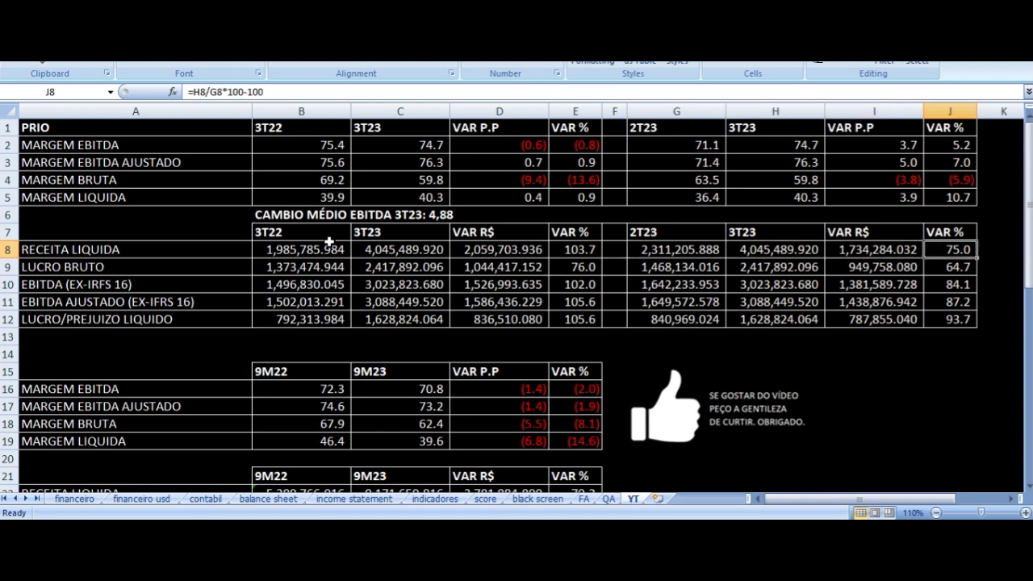
# Step: Examine the LUCRO BRUTO row from 2T23 through 3T23 to its VAR % cell
pyautogui.press('Down')
pyautogui.press('Left')
pyautogui.press('Left')
pyautogui.press('Left')
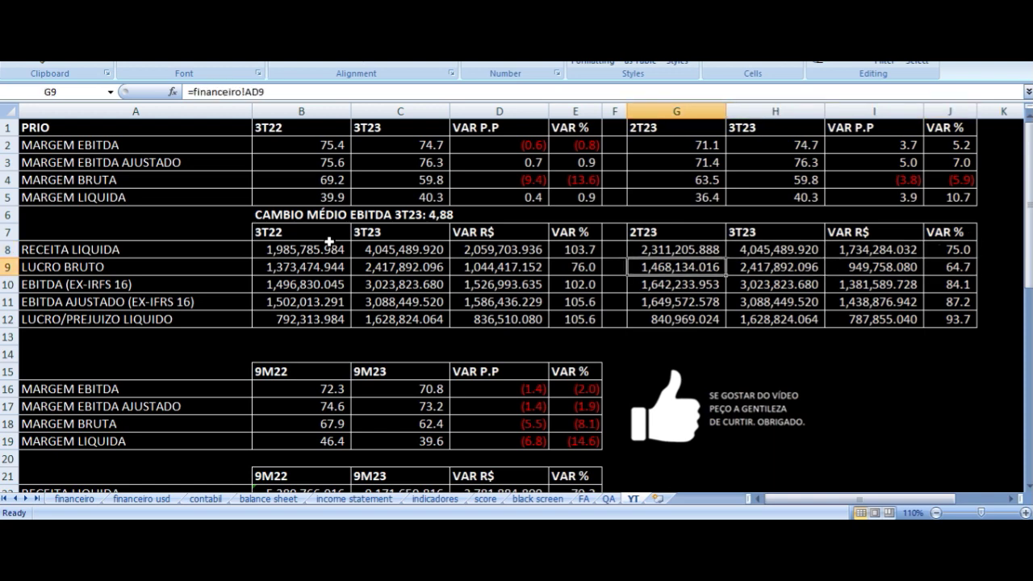
pyautogui.press('Right')
pyautogui.press('Right')
pyautogui.press('Right')
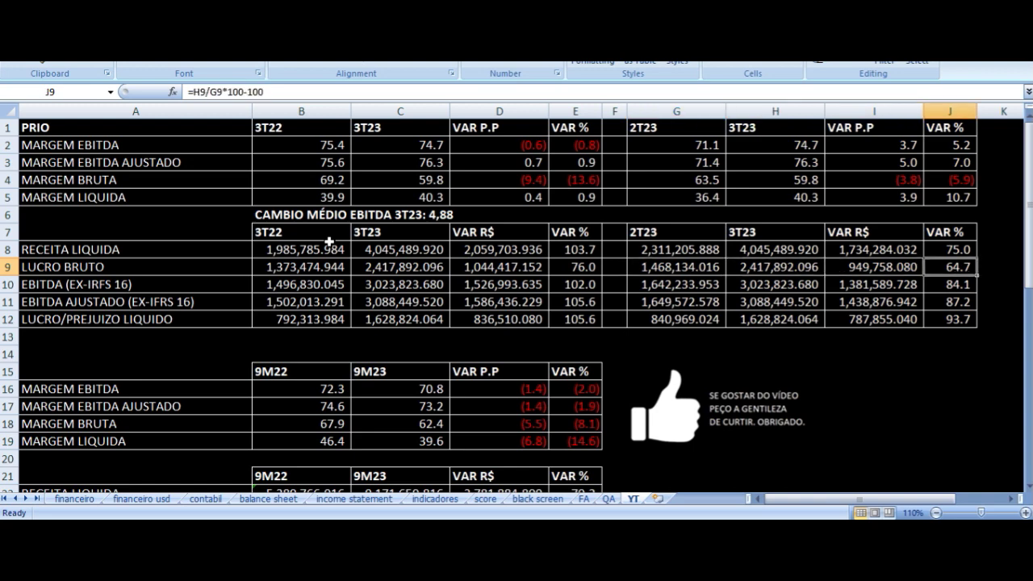
# Step: Examine the EBITDA (EX-IRFS 16) row from 2T23 through 3T23 to its VAR % cell
pyautogui.press('Down')
pyautogui.press('Left')
pyautogui.press('Left')
pyautogui.press('Left')
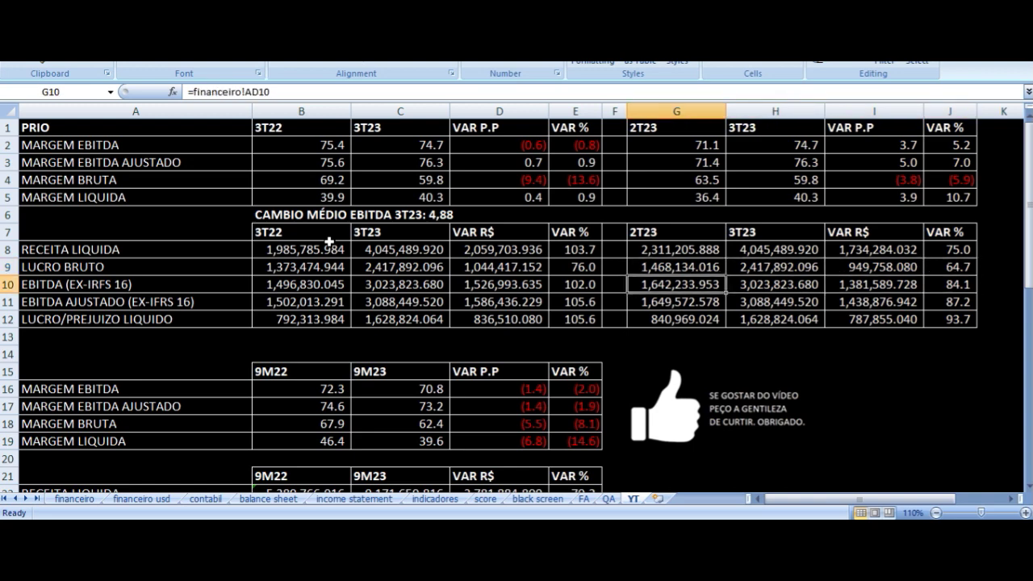
pyautogui.press('Right')
pyautogui.press('Right')
pyautogui.press('Right')
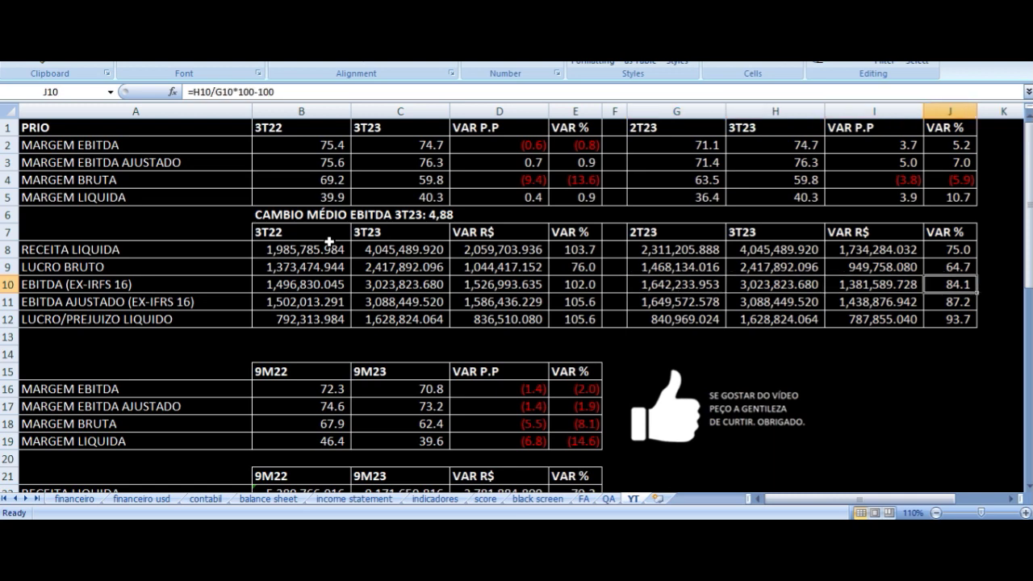
# Step: Examine the EBITDA AJUSTADO (EX-IFRS 16) row from 2T23 through 3T23 to its VAR % cell
pyautogui.press('Down')
pyautogui.press('Left')
pyautogui.press('Left')
pyautogui.press('Left')
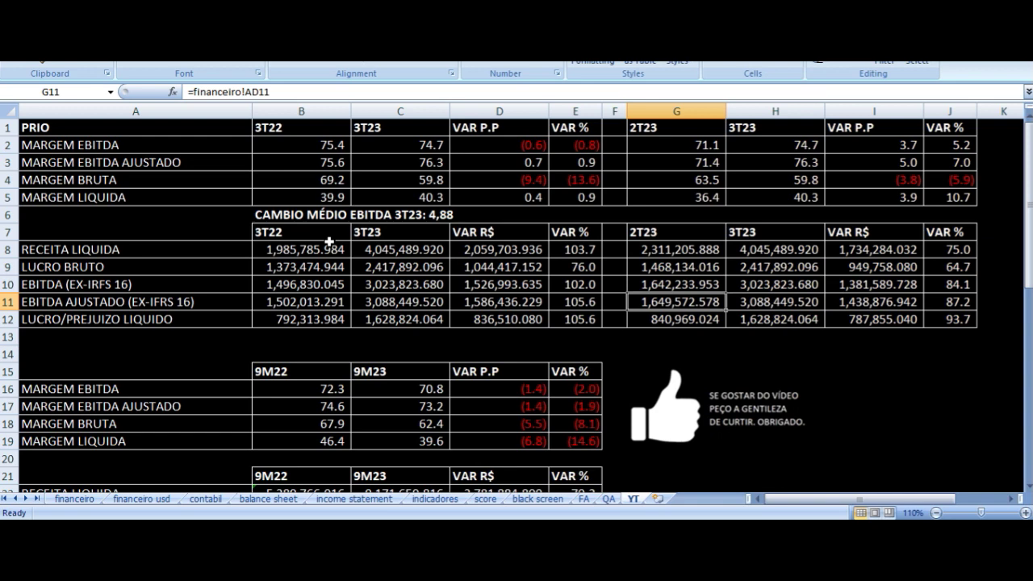
pyautogui.press('Right')
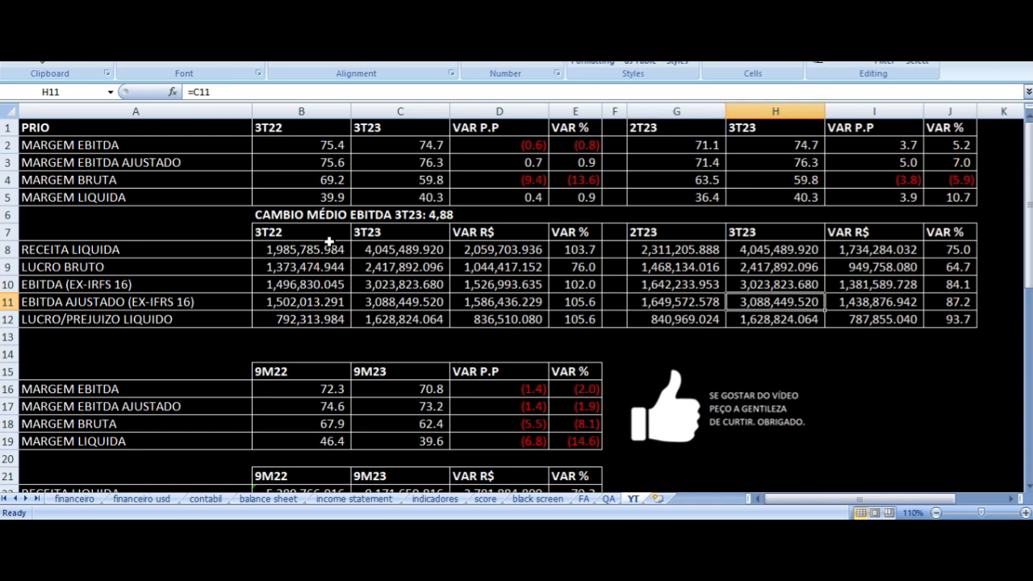
pyautogui.press('Right')
pyautogui.press('Right')
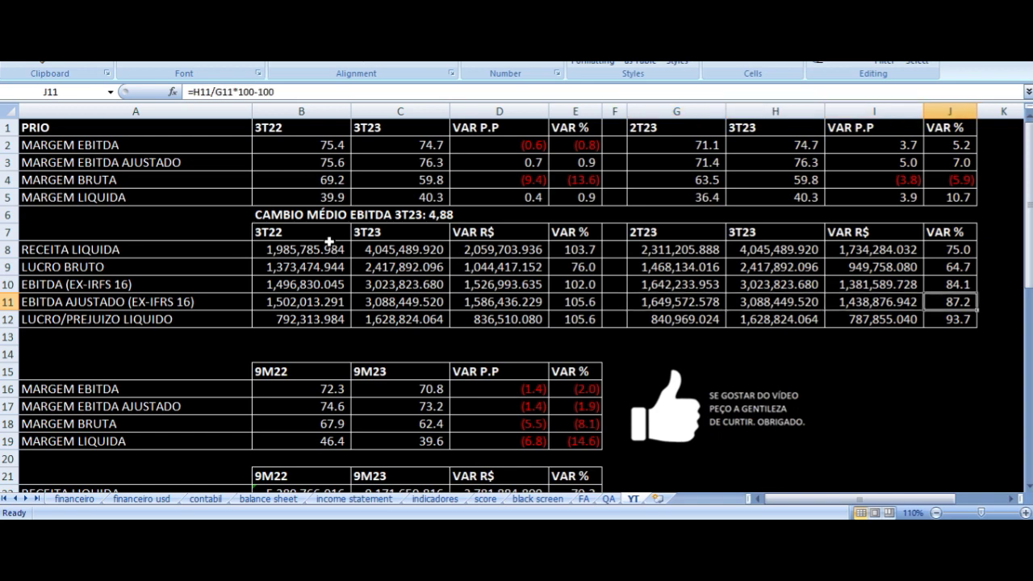
# Step: Examine the LUCRO/PREJUIZO LIQUIDO row for 2T23 and 3T23, including its VAR R$ and VAR % cells
pyautogui.press('Down')
pyautogui.press('Left')
pyautogui.press('Left')
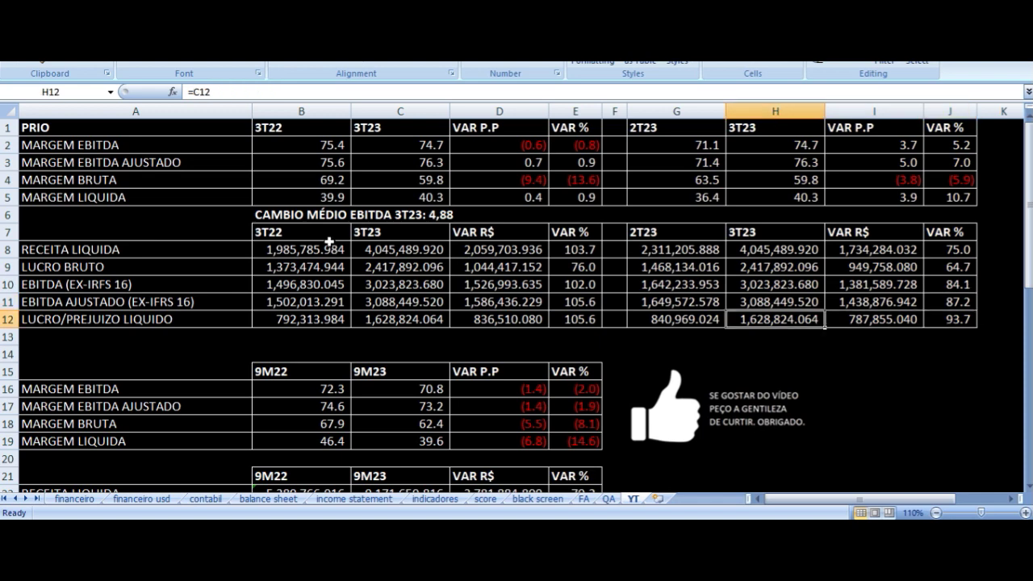
pyautogui.press('Left')
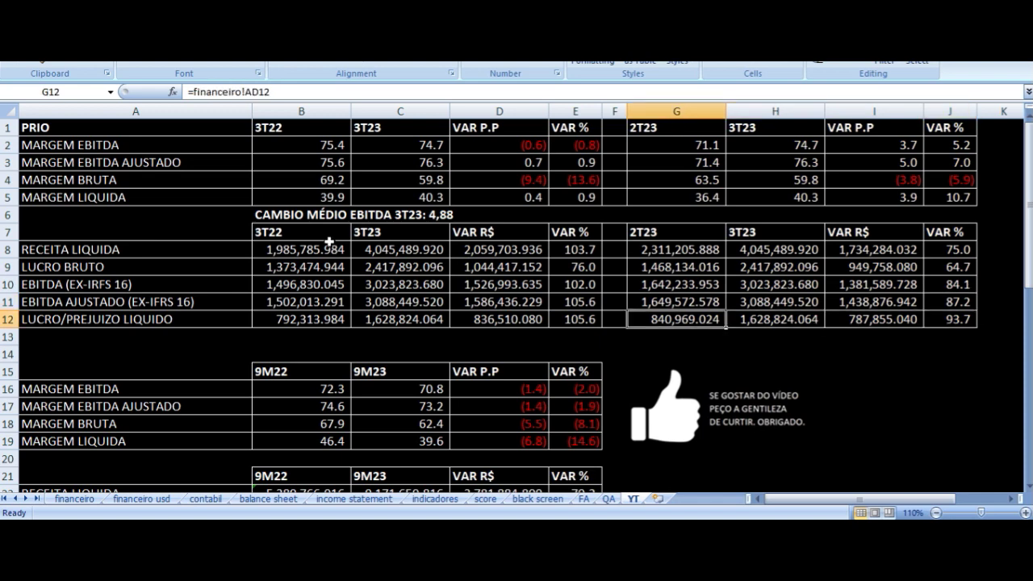
pyautogui.press('Right')
pyautogui.press('Right')
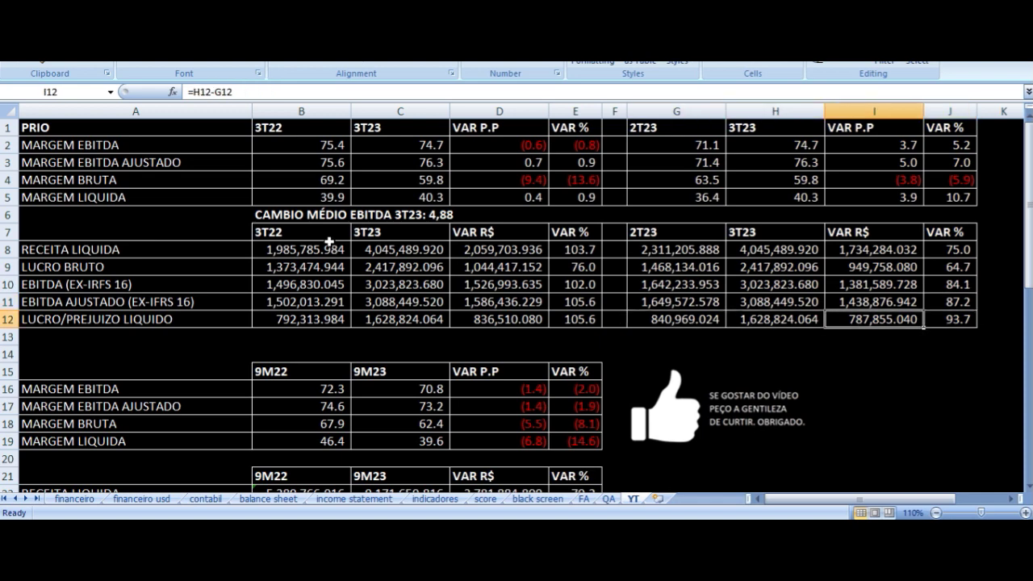
pyautogui.press('Right')
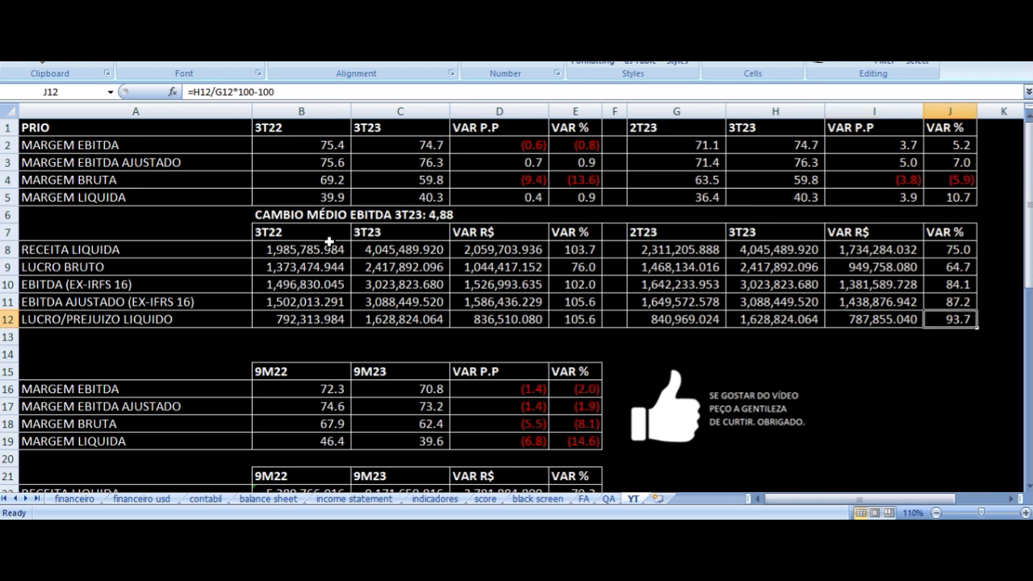
# Step: Return to the RECEITA LIQUIDA row and recheck it across the 3T22 to 3T23 and 2T23 to 3T23 comparisons
pyautogui.press('Home')
pyautogui.press('Up')
pyautogui.press('Up')
pyautogui.press('Up')
pyautogui.press('Up')
pyautogui.press('Down')
pyautogui.press('Down')
pyautogui.press('Down')
pyautogui.press('Right')
pyautogui.press('Up')
pyautogui.press('Up')
pyautogui.press('Up')
pyautogui.press('Left')
pyautogui.press('Right')
pyautogui.press('Right')
pyautogui.press('Right')
pyautogui.press('Right')
pyautogui.press('Right')
pyautogui.press('Right')
pyautogui.press('Right')
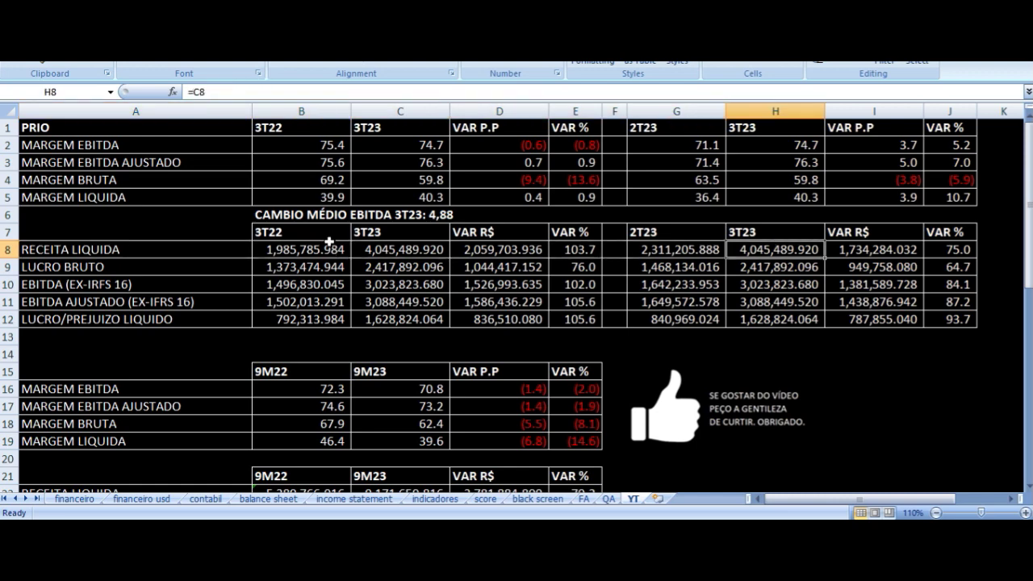
pyautogui.press('Right')
pyautogui.press('Right')
# Step: Recheck the MARGEM BRUTA variation for 2T23 to 3T23, then return to the RECEITA LIQUIDA label
pyautogui.press('Up')
pyautogui.press('Up')
pyautogui.press('Up')
pyautogui.press('Up')
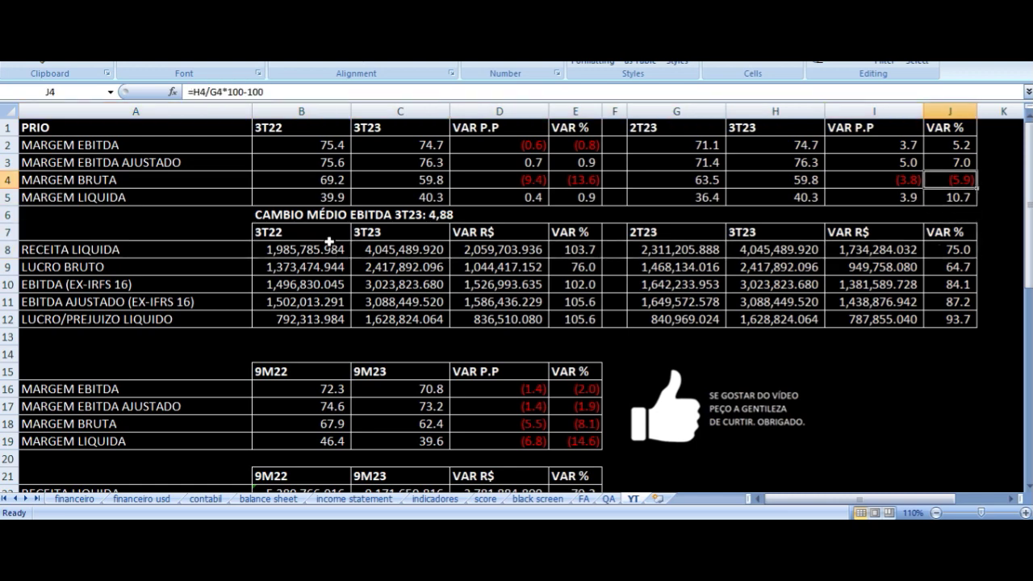
pyautogui.press('Left')
pyautogui.press('Left')
pyautogui.press('Left')
pyautogui.press('Left')
pyautogui.press('Down')
pyautogui.press('Down')
pyautogui.press('Down')
pyautogui.press('Down')
pyautogui.press('Left')
pyautogui.press('Left')
pyautogui.press('Left')
pyautogui.press('Left')
pyautogui.press('Left')
# Step: Bring the nine-month tables into view and go to the 9M22 and 9M23 headers of the margins table
pyautogui.press('Down')
pyautogui.press('Down')
pyautogui.press('Down')
pyautogui.press('Down')
pyautogui.press('Down')
pyautogui.press('Down')
pyautogui.press('Down')
pyautogui.press('Down')
pyautogui.press('Down')
pyautogui.press('Down')
pyautogui.press('Down')
pyautogui.press('Down')
pyautogui.press('Down')
pyautogui.press('Down')
pyautogui.press('Down')
pyautogui.press('Down')
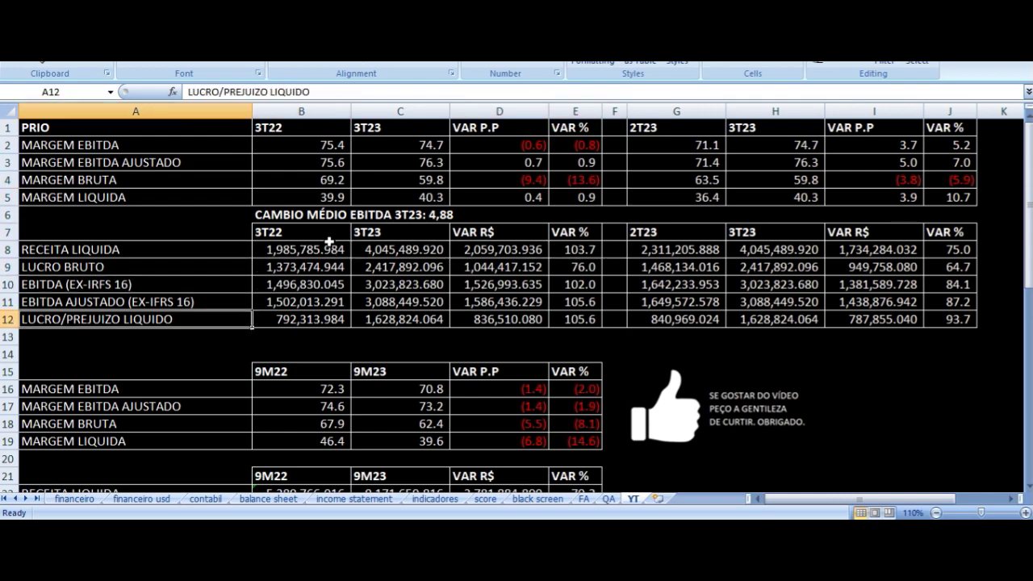
pyautogui.press('Down')
pyautogui.press('Down')
pyautogui.press('Down')
pyautogui.press('Down')
pyautogui.press('Down')
pyautogui.press('Down')
pyautogui.press('Down')
pyautogui.press('Down')
pyautogui.press('Down')
pyautogui.press('Up')
pyautogui.press('Up')
pyautogui.press('Up')
pyautogui.press('Up')
pyautogui.press('Up')
pyautogui.press('Up')
pyautogui.press('Up')
pyautogui.press('Up')
pyautogui.press('Up')
pyautogui.press('Up')
pyautogui.press('Up')
pyautogui.press('Up')
pyautogui.press('Up')
pyautogui.press('Up')
pyautogui.press('Up')
pyautogui.press('Up')
pyautogui.press('Right')
pyautogui.press('Up')
pyautogui.press('Up')
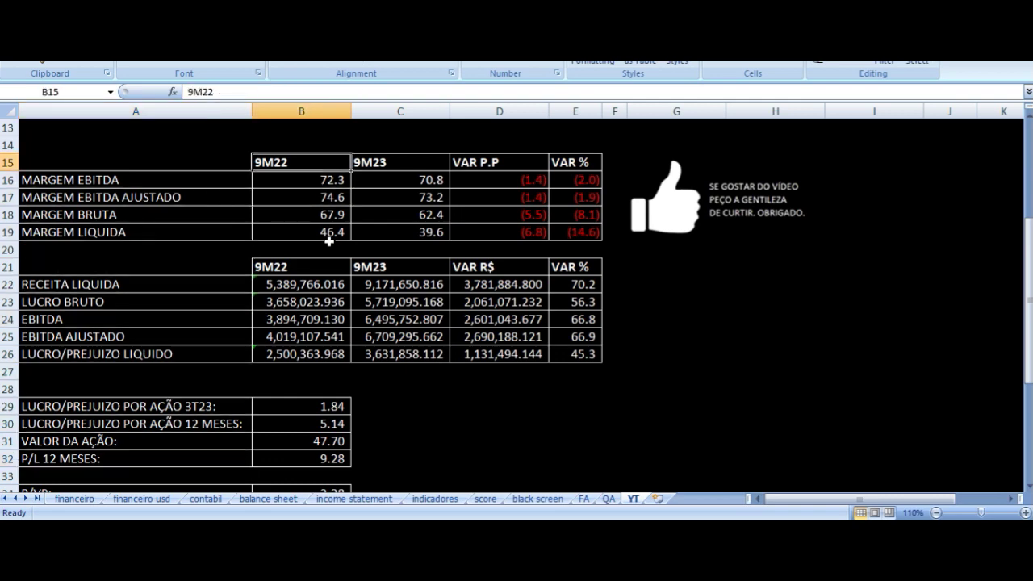
pyautogui.press('Right')
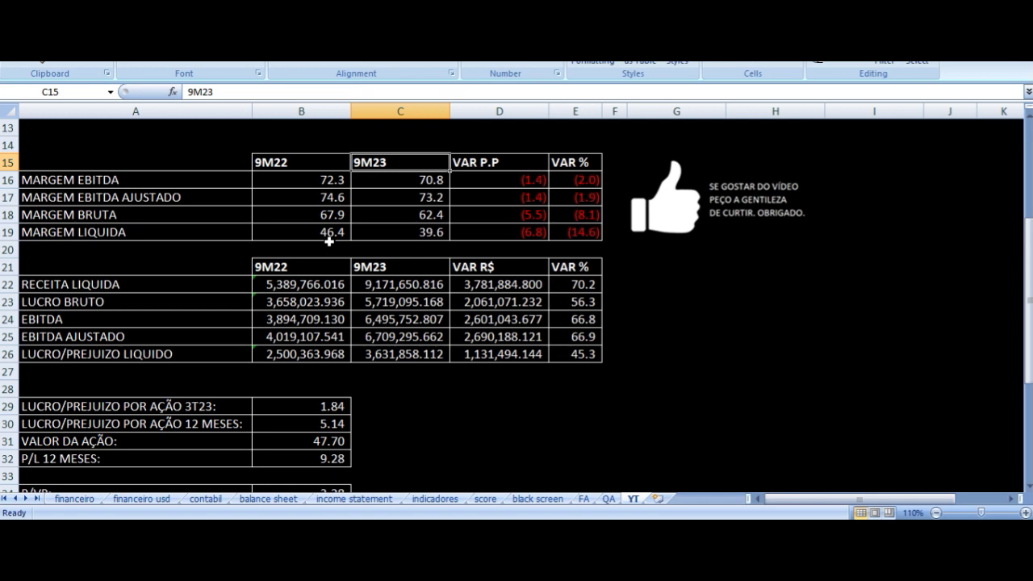
# Step: Examine the MARGEM EBITDA row for 9M22 and 9M23, ending on its VAR P.P cell
pyautogui.press('Down')
pyautogui.press('Left')
pyautogui.press('Left')
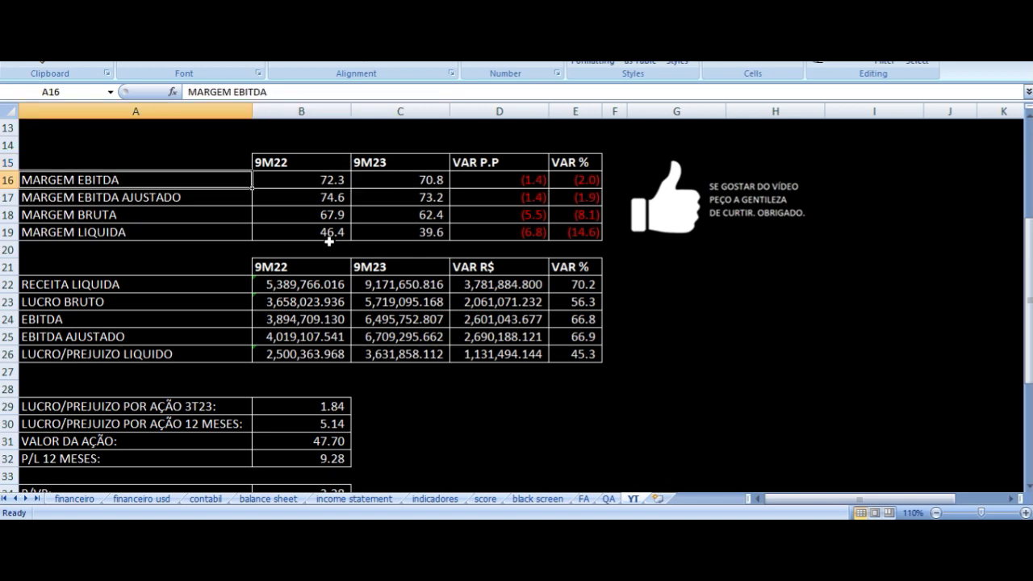
pyautogui.press('Right')
pyautogui.press('Right')
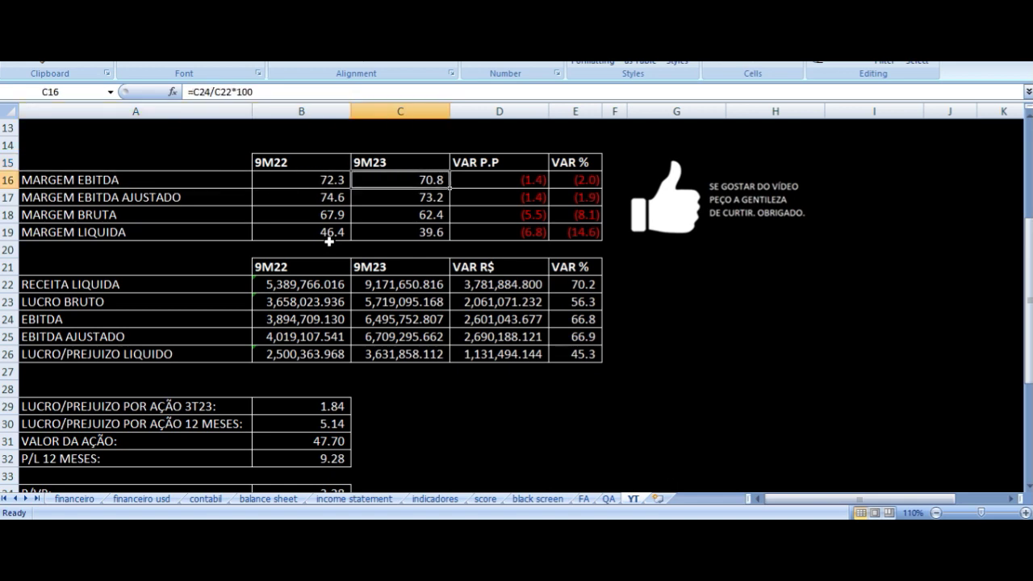
pyautogui.press('Right')
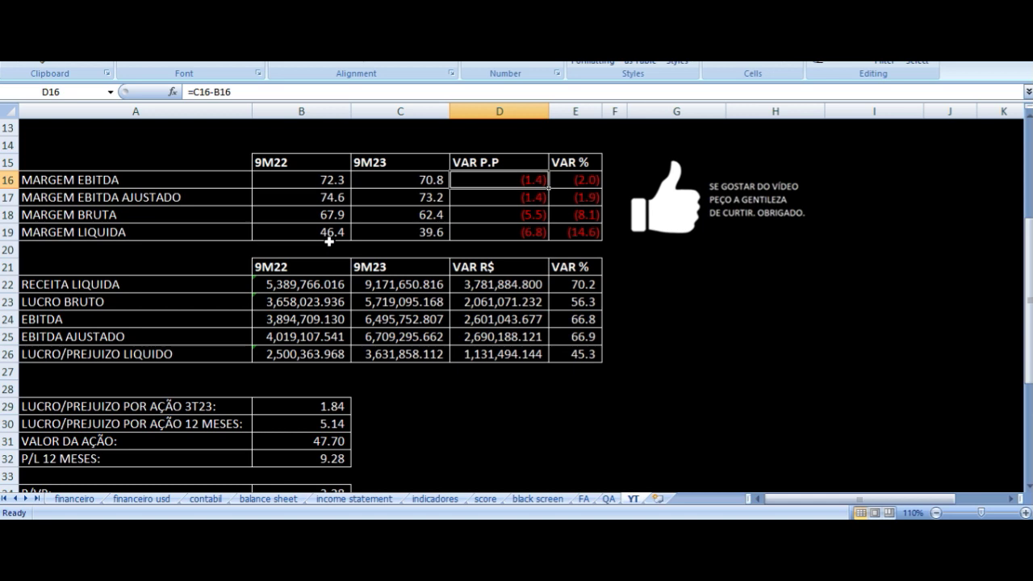
# Step: Examine the MARGEM EBITDA AJUSTADO row for 9M22 and 9M23 and compare its VAR P.P cell with MARGEM EBITDA's
pyautogui.press('Down')
pyautogui.press('Left')
pyautogui.press('Left')
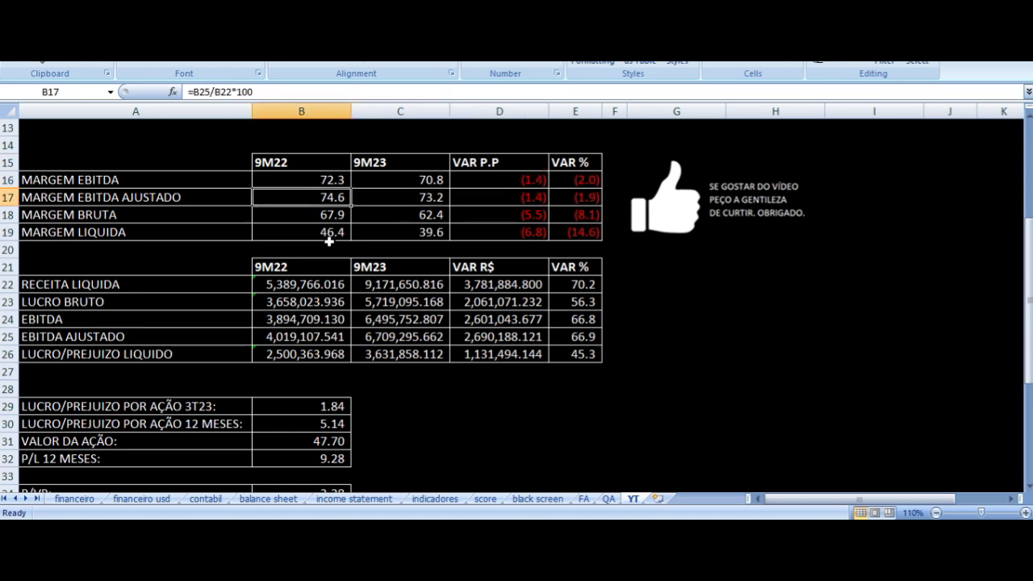
pyautogui.press('Left')
pyautogui.press('Right')
pyautogui.press('Right')
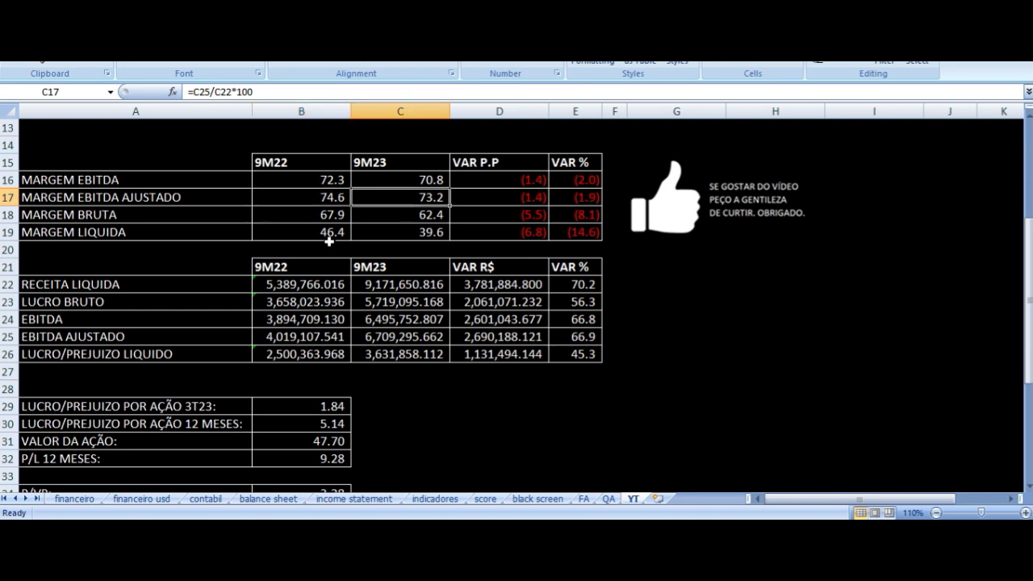
pyautogui.press('Right')
pyautogui.press('Up')
pyautogui.press('Up')
pyautogui.press('Down')
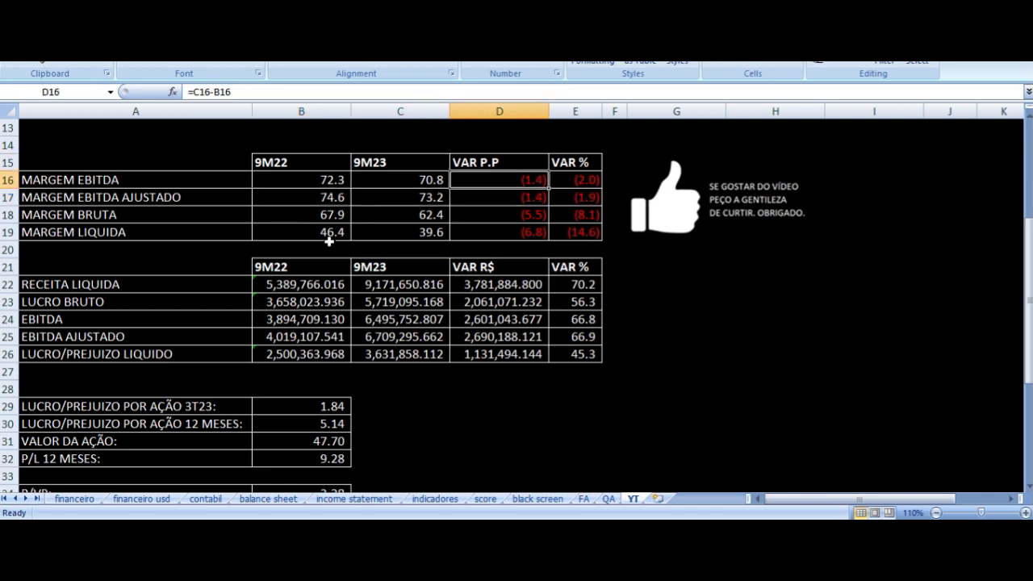
# Step: Examine the MARGEM BRUTA row for 9M22 and 9M23 and compare its VAR P.P cell with those of the EBITDA margins
pyautogui.press('Down')
pyautogui.press('Down')
pyautogui.press('Left')
pyautogui.press('Left')
pyautogui.press('Left')
pyautogui.press('Right')
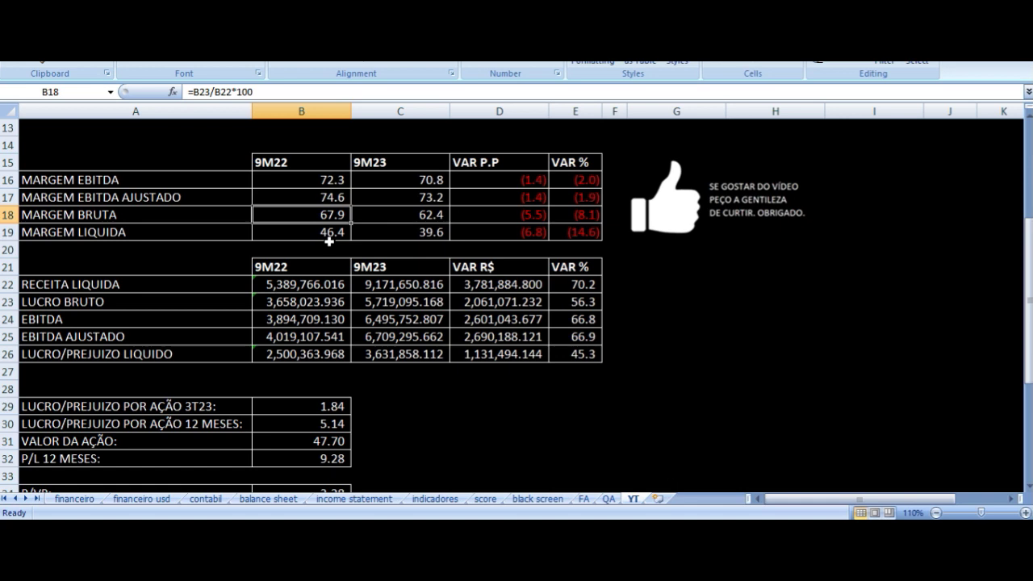
pyautogui.press('Right')
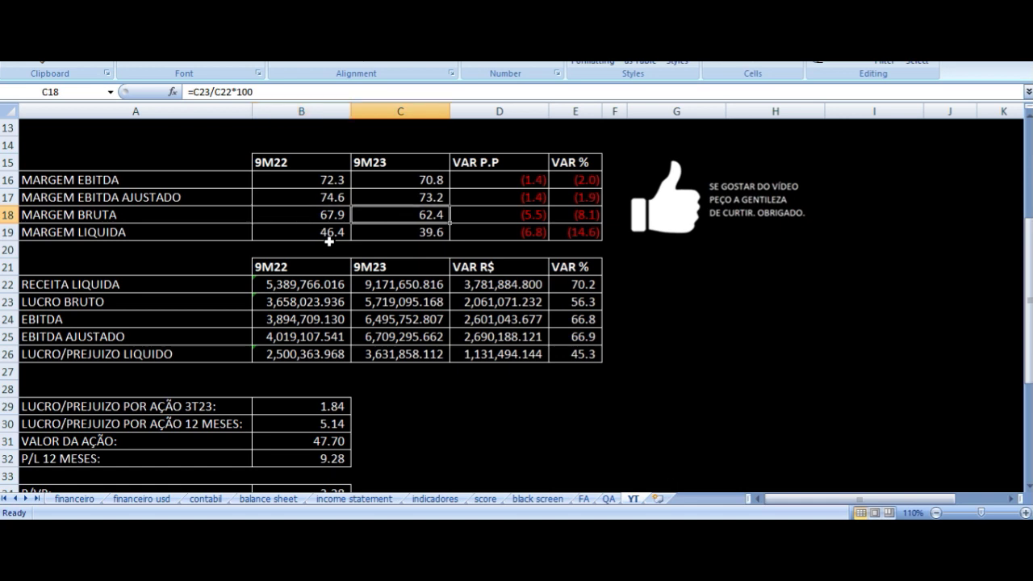
pyautogui.press('Right')
pyautogui.press('Up')
pyautogui.press('Up')
pyautogui.press('Up')
pyautogui.press('Down')
pyautogui.press('Down')
# Step: Examine the MARGEM LIQUIDA row for 9M22 and 9M23, ending on its VAR P.P cell
pyautogui.press('Left')
pyautogui.press('Left')
pyautogui.press('Left')
pyautogui.press('Down')
pyautogui.press('Down')
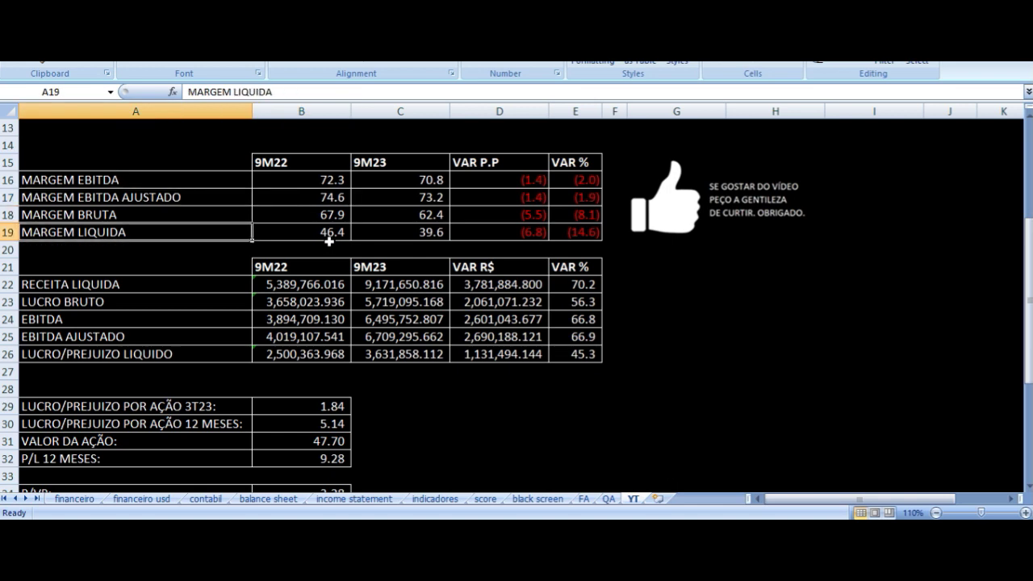
pyautogui.press('Right')
pyautogui.press('Right')
pyautogui.press('Left')
pyautogui.press('Right')
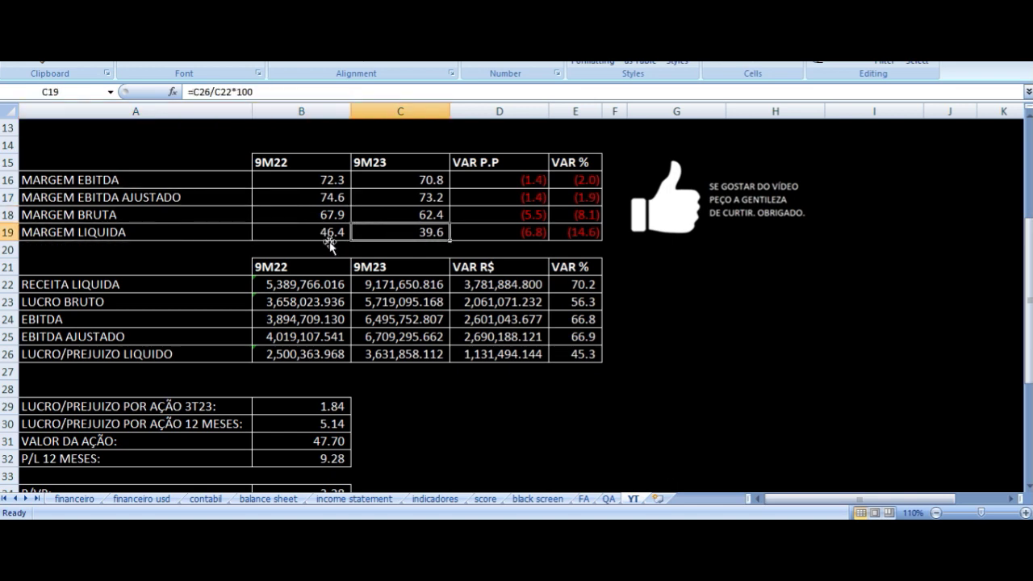
pyautogui.press('Right')
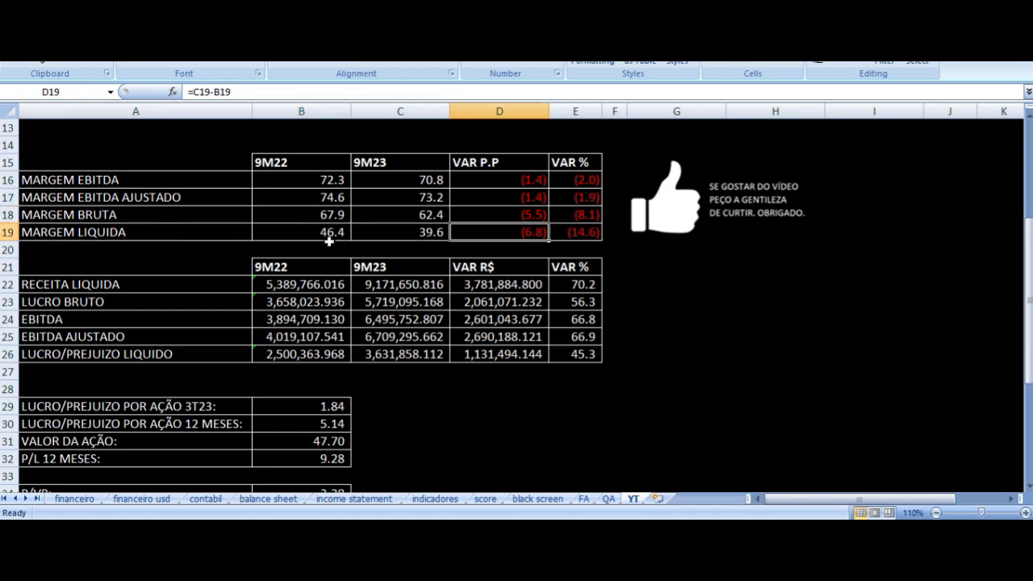
# Step: Go back to the MARGEM EBITDA row and recheck the margins table's headers from 9M22 to VAR P.P
pyautogui.press('Up')
pyautogui.press('Up')
pyautogui.press('Up')
pyautogui.press('Left')
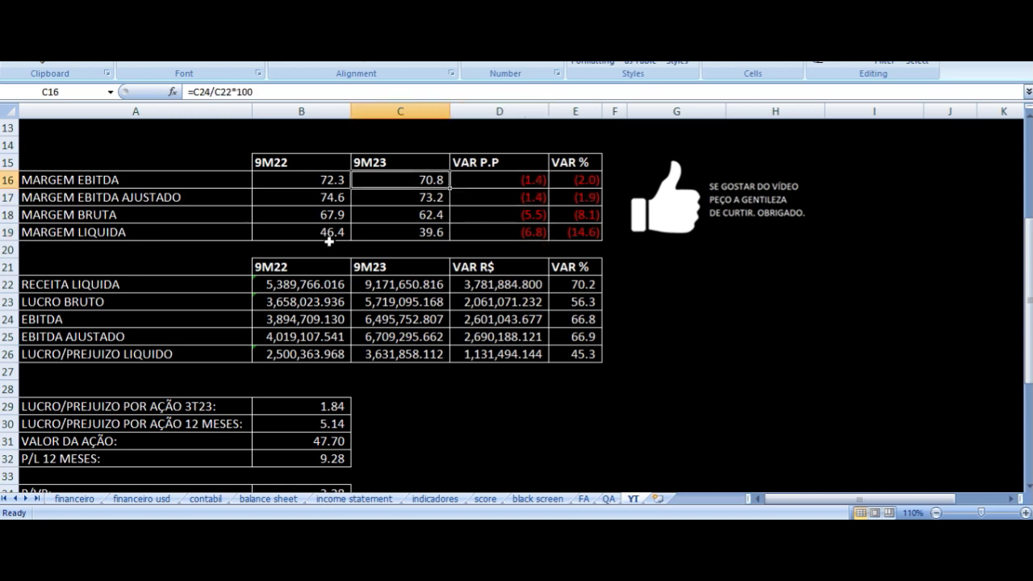
pyautogui.press('Left')
pyautogui.press('Left')
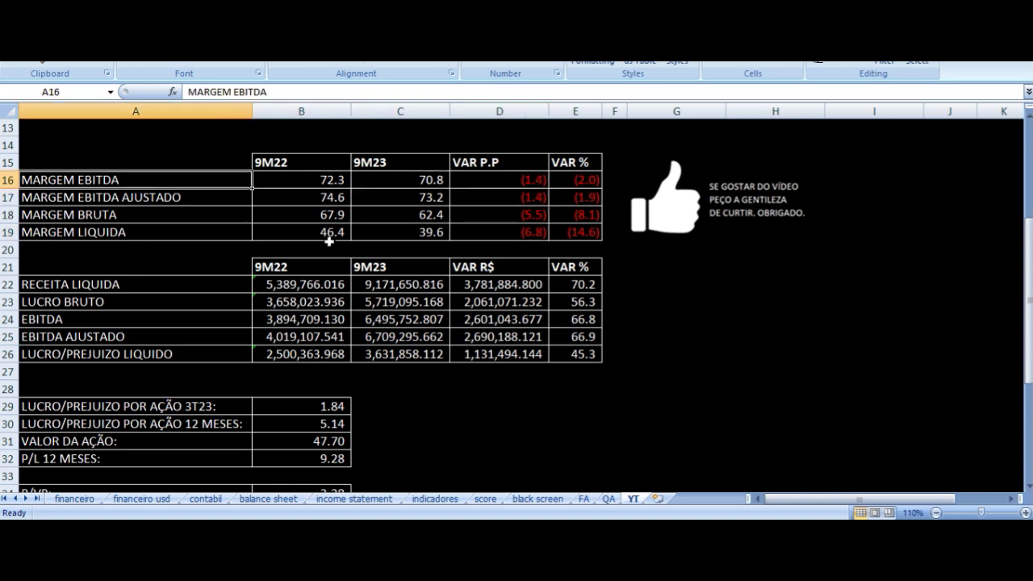
pyautogui.press('Right')
pyautogui.press('Up')
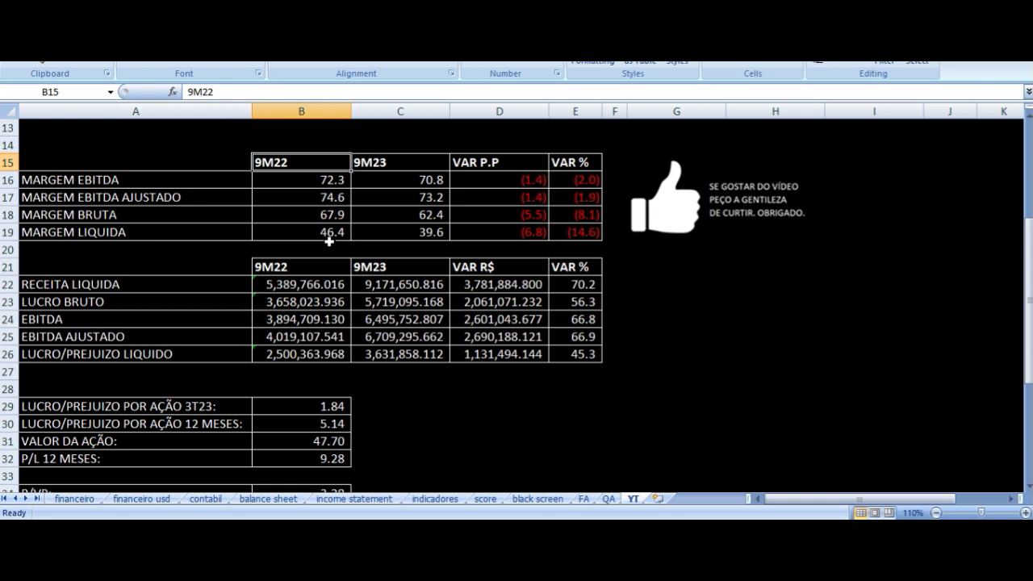
pyautogui.press('Right')
pyautogui.press('Right')
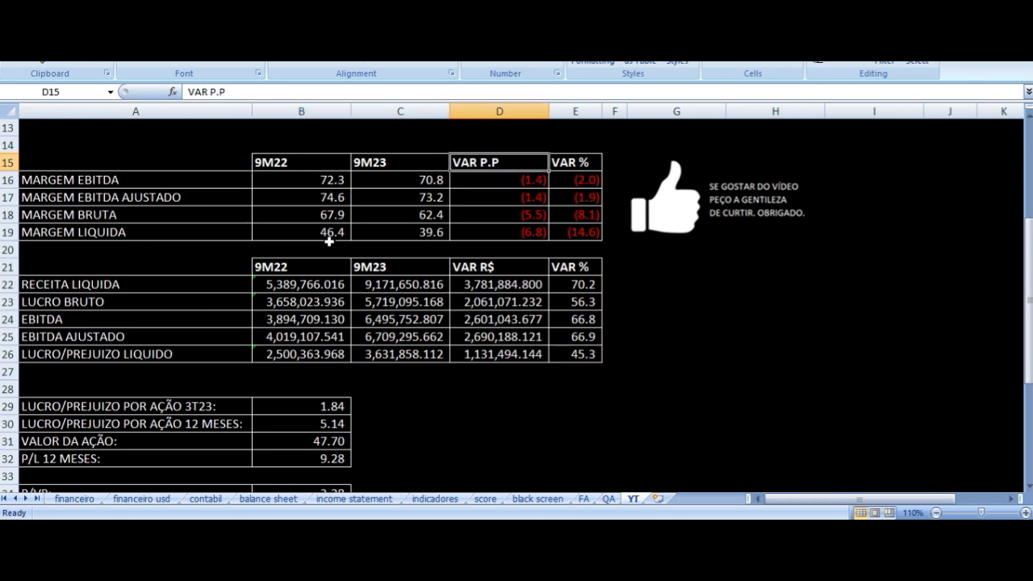
# Step: Compare the VAR P.P cells of all four margins, from MARGEM EBITDA down to MARGEM LIQUIDA
pyautogui.press('Down')
pyautogui.press('Down')
pyautogui.press('Down')
pyautogui.press('Up')
pyautogui.press('Up')
pyautogui.press('Down')
pyautogui.press('Down')
pyautogui.press('Down')
# Step: Examine the RECEITA LIQUIDA row of the nine-month table across 9M22, 9M23, VAR R$ and VAR %
pyautogui.press('Down')
pyautogui.press('Down')
pyautogui.press('Down')
pyautogui.press('Down')
pyautogui.press('Left')
pyautogui.press('Left')
pyautogui.press('Left')
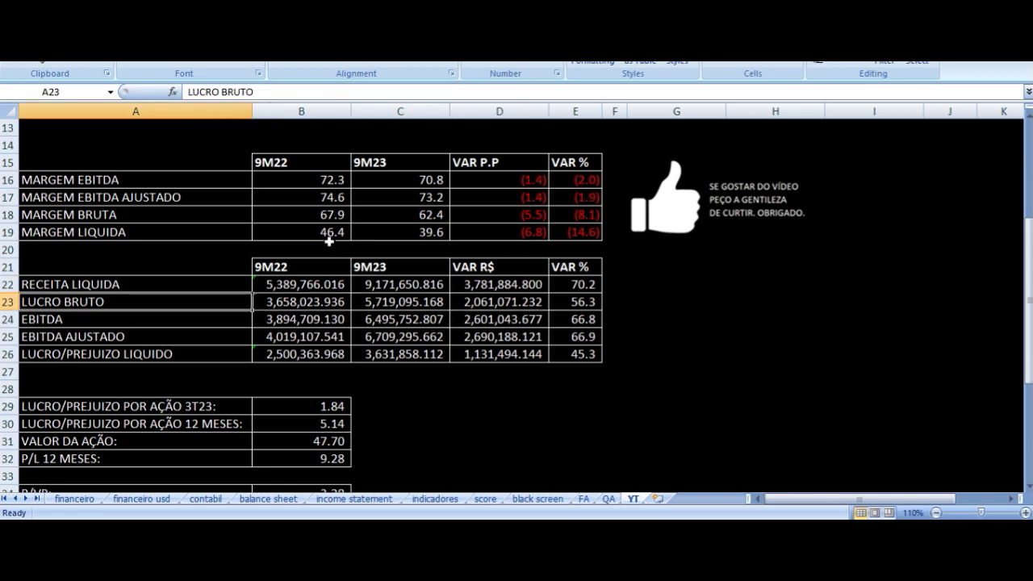
pyautogui.press('Right')
pyautogui.press('Up')
pyautogui.press('Up')
pyautogui.press('Down')
pyautogui.press('Left')
pyautogui.press('Right')
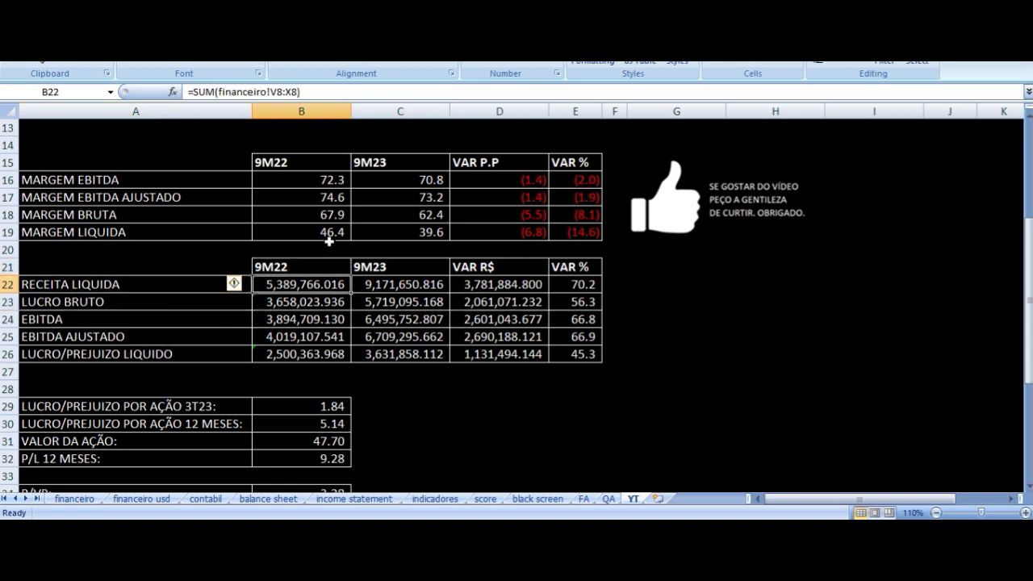
pyautogui.press('Right')
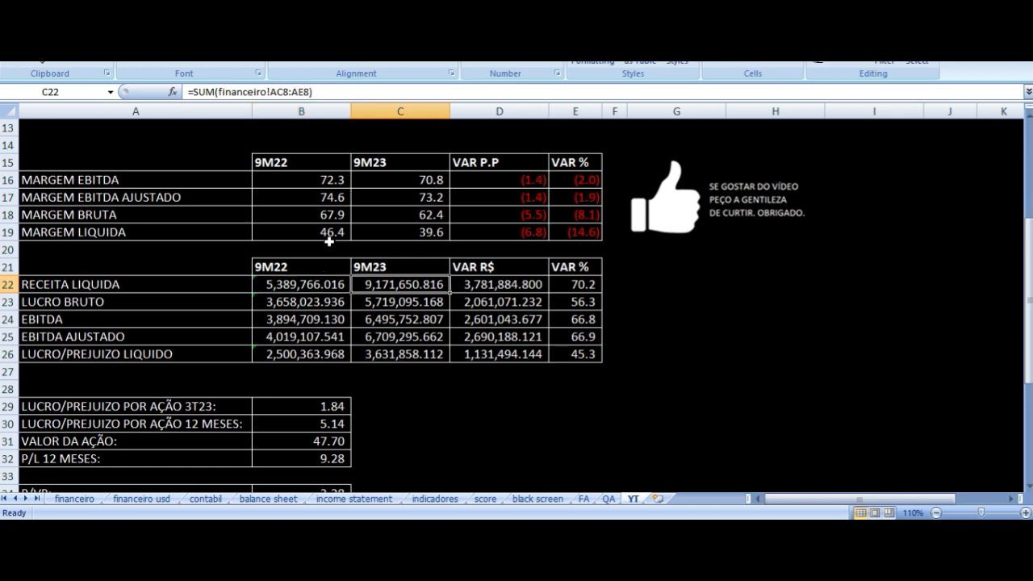
pyautogui.press('Right')
pyautogui.press('Right')
# Step: Examine the LUCRO BRUTO row across 9M22 and 9M23, ending on its VAR % cell
pyautogui.press('Down')
pyautogui.press('Left')
pyautogui.press('Left')
pyautogui.press('Left')
pyautogui.press('Left')
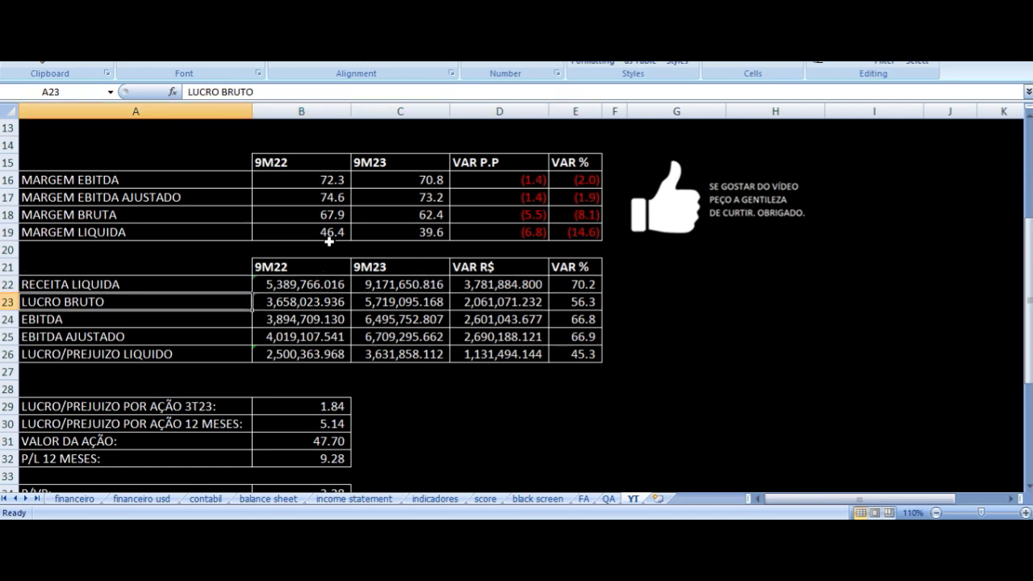
pyautogui.press('Right')
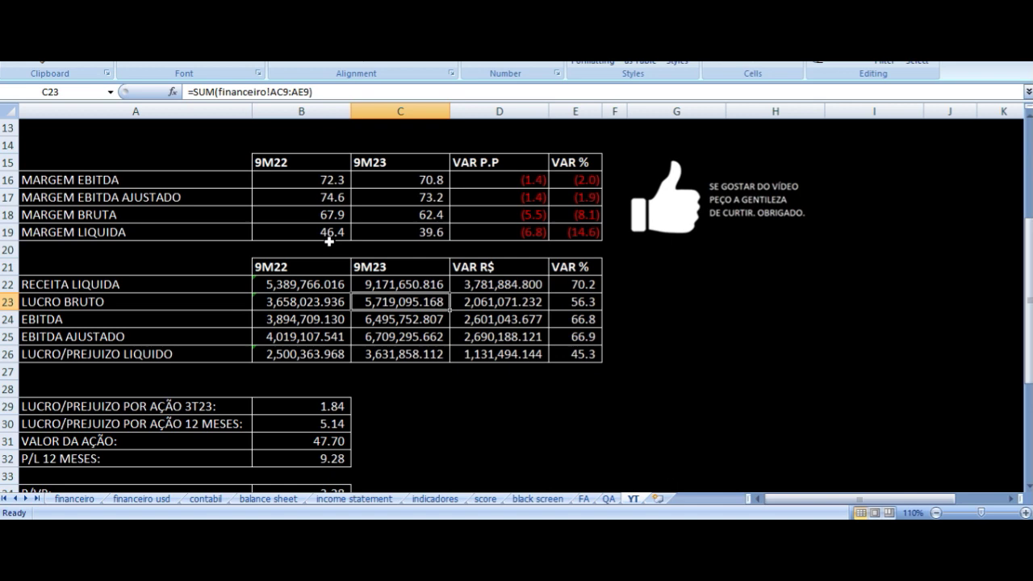
pyautogui.press('Right')
pyautogui.press('Right')
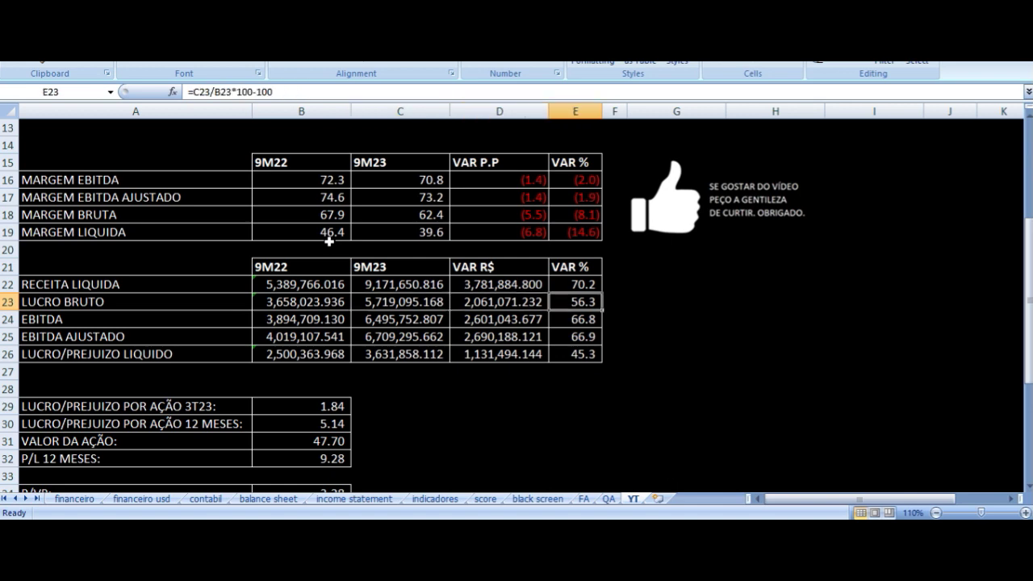
# Step: Examine the EBITDA row across 9M22 and 9M23, ending on its VAR % cell
pyautogui.press('Down')
pyautogui.press('Left')
pyautogui.press('Left')
pyautogui.press('Left')
pyautogui.press('Left')
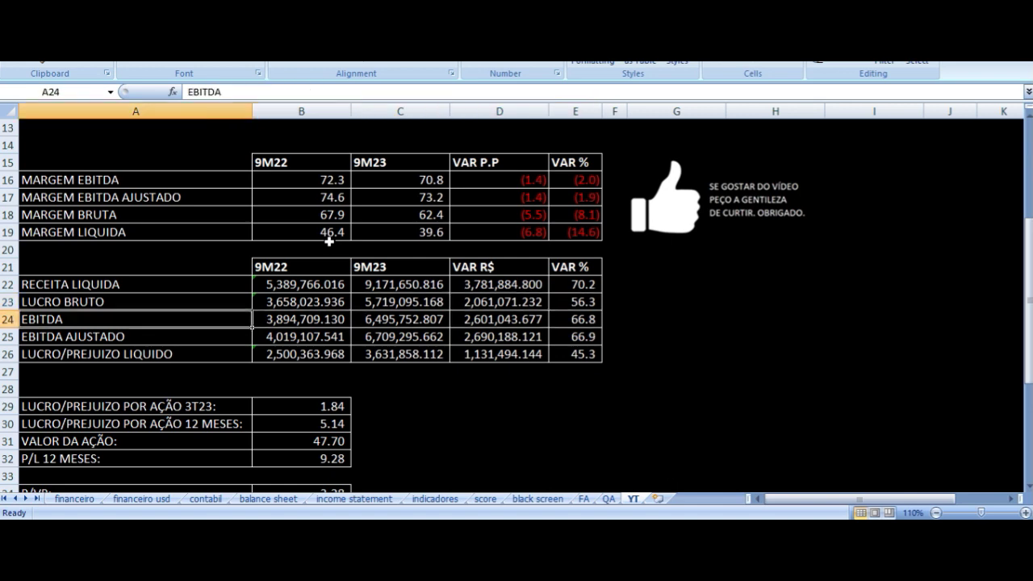
pyautogui.press('Right')
pyautogui.press('Right')
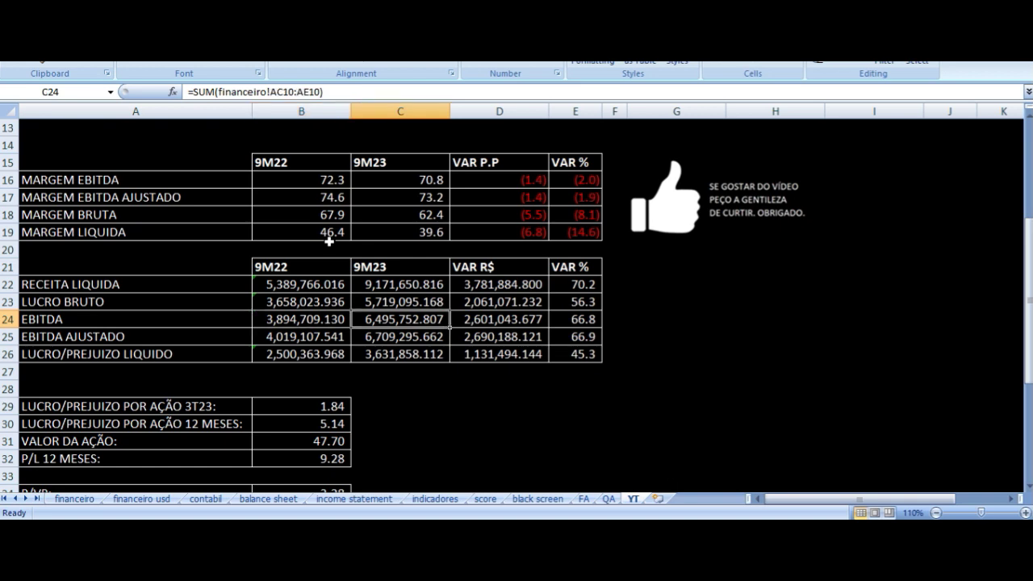
pyautogui.press('Right')
pyautogui.press('Right')
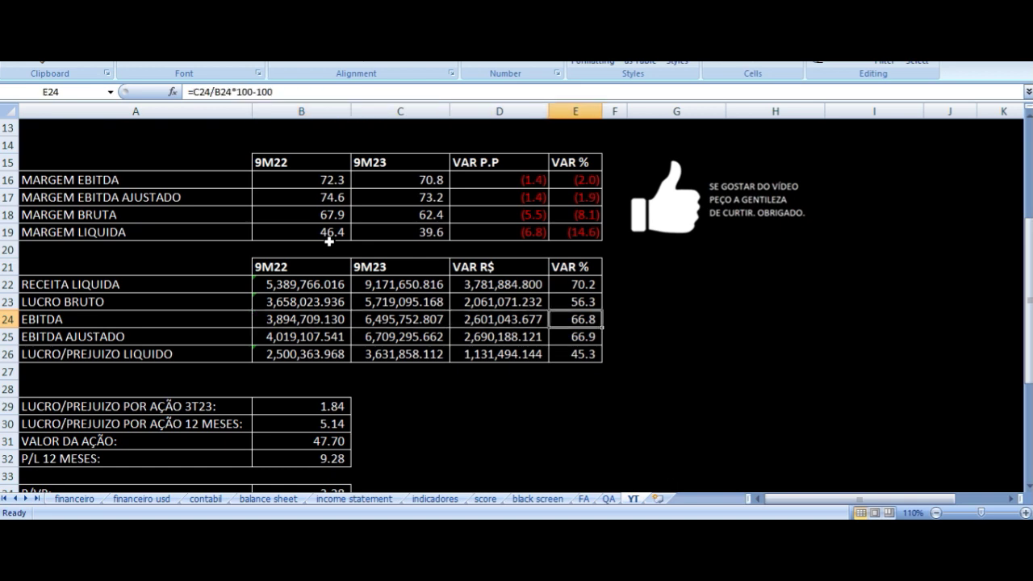
# Step: Examine the EBITDA AJUSTADO row across 9M22 and 9M23, ending on its VAR % cell
pyautogui.press('Down')
pyautogui.press('Left')
pyautogui.press('Left')
pyautogui.press('Left')
pyautogui.press('Left')
pyautogui.press('Right')
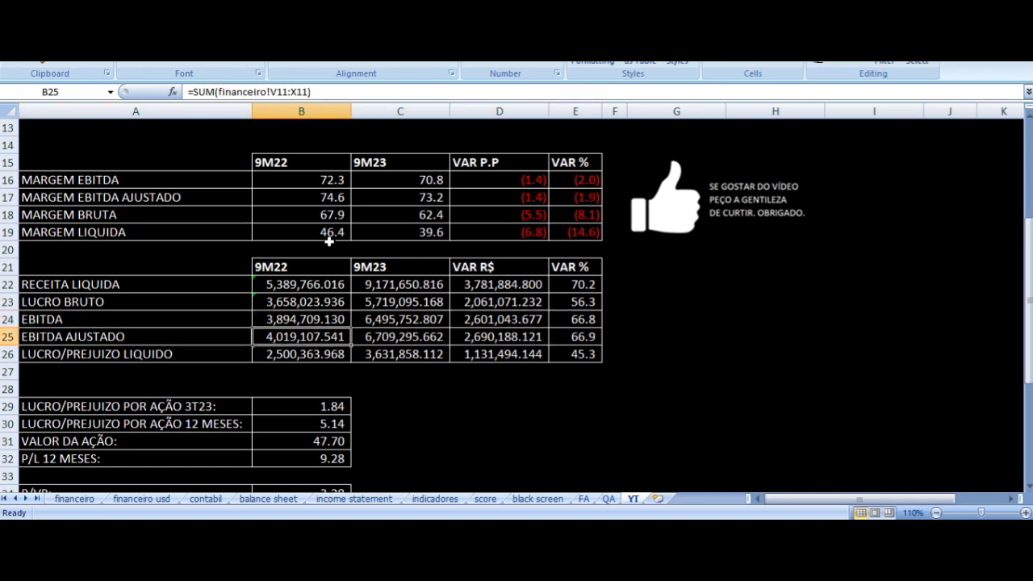
pyautogui.press('Right')
pyautogui.press('Right')
pyautogui.press('Right')
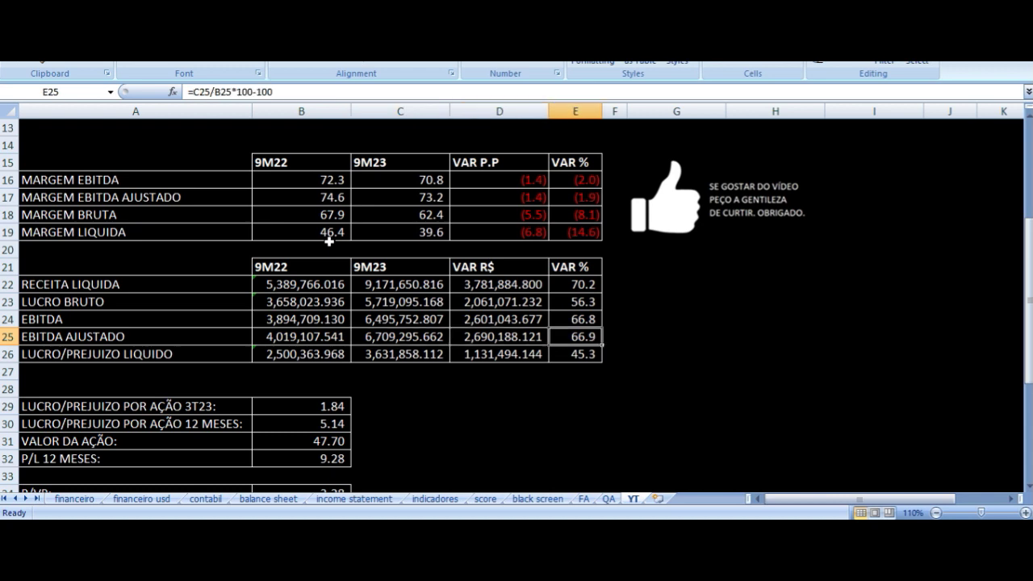
# Step: Examine the LUCRO/PREJUIZO LIQUIDO row across 9M22 and 9M23, ending on its VAR % cell
pyautogui.press('Down')
pyautogui.press('Left')
pyautogui.press('Left')
pyautogui.press('Left')
pyautogui.press('Left')
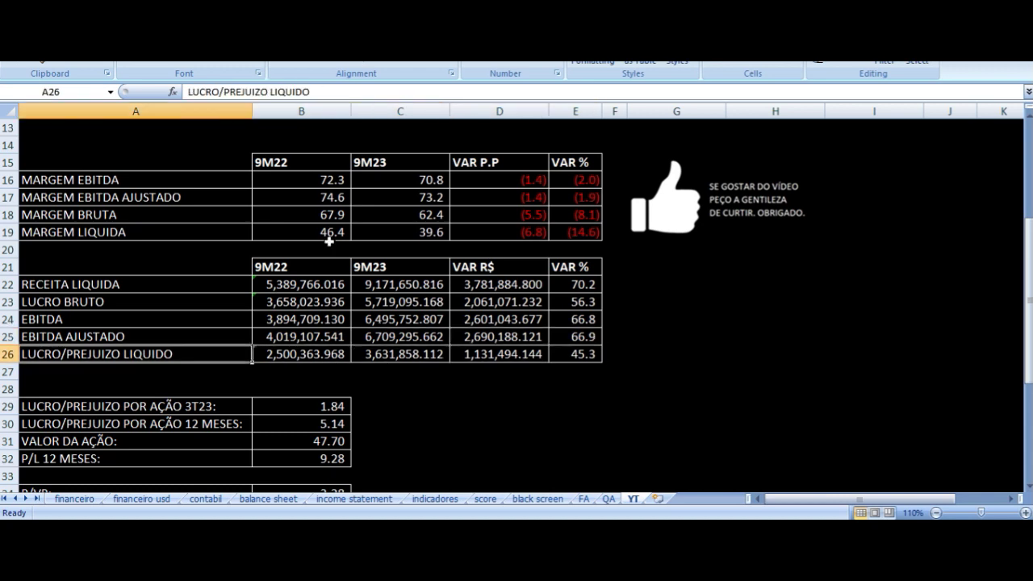
pyautogui.press('Right')
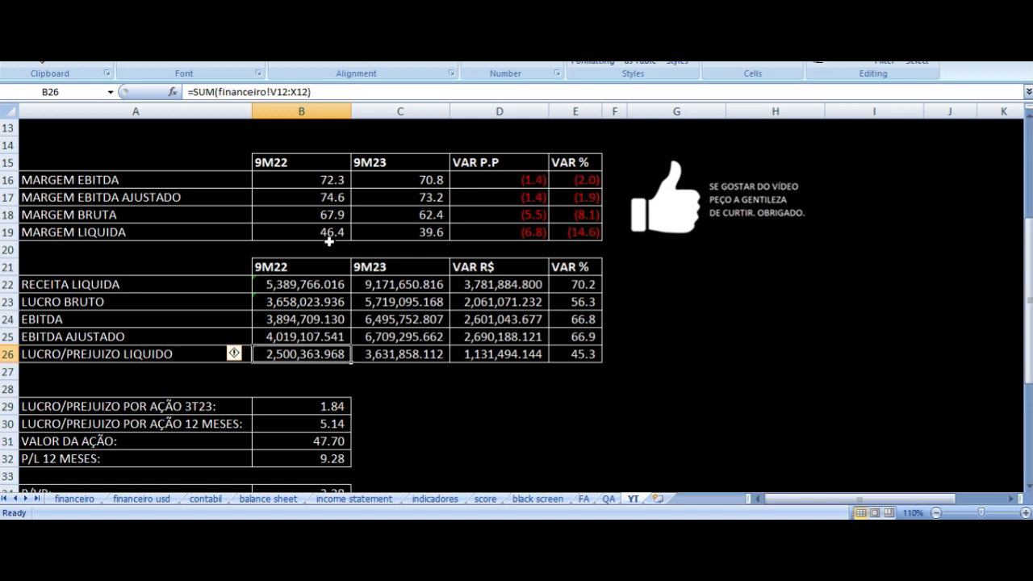
pyautogui.press('Right')
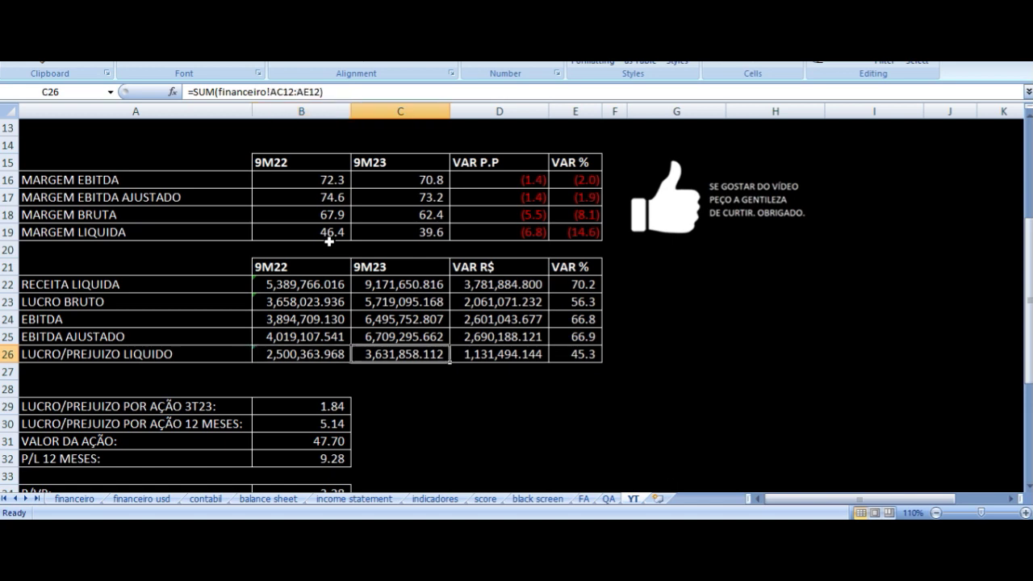
pyautogui.press('Right')
pyautogui.press('Right')
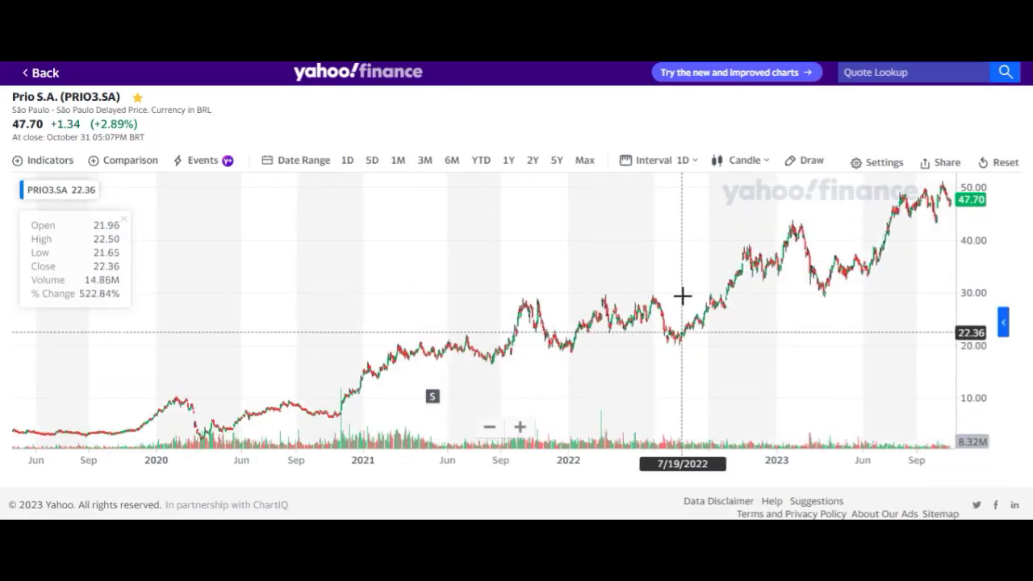
# Step: Switch to the PRIO3.SA chart on Yahoo Finance and narrow it to the most recent price history
pyautogui.scroll(5, 682, 296)
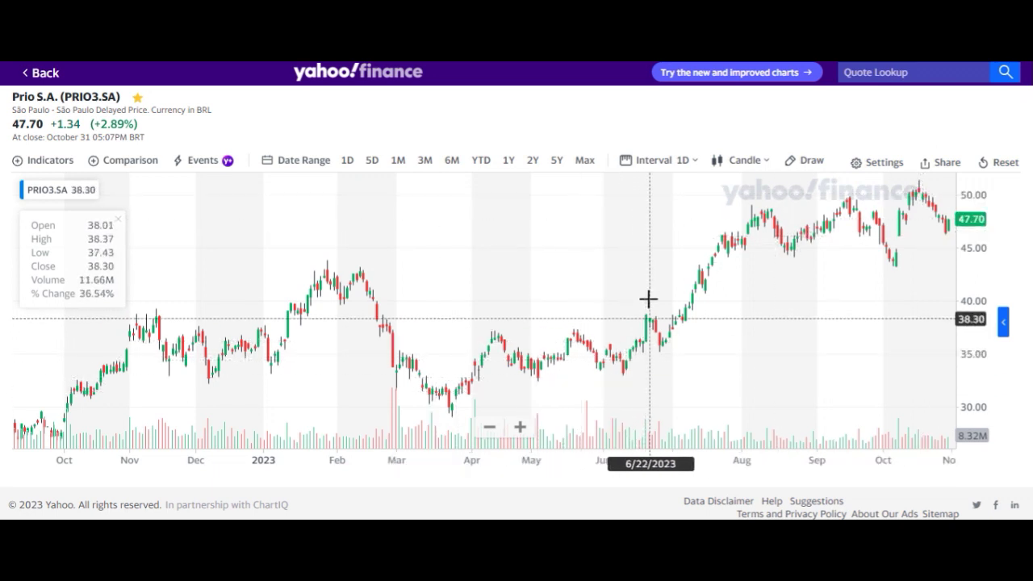
pyautogui.scroll(3, 615, 307)
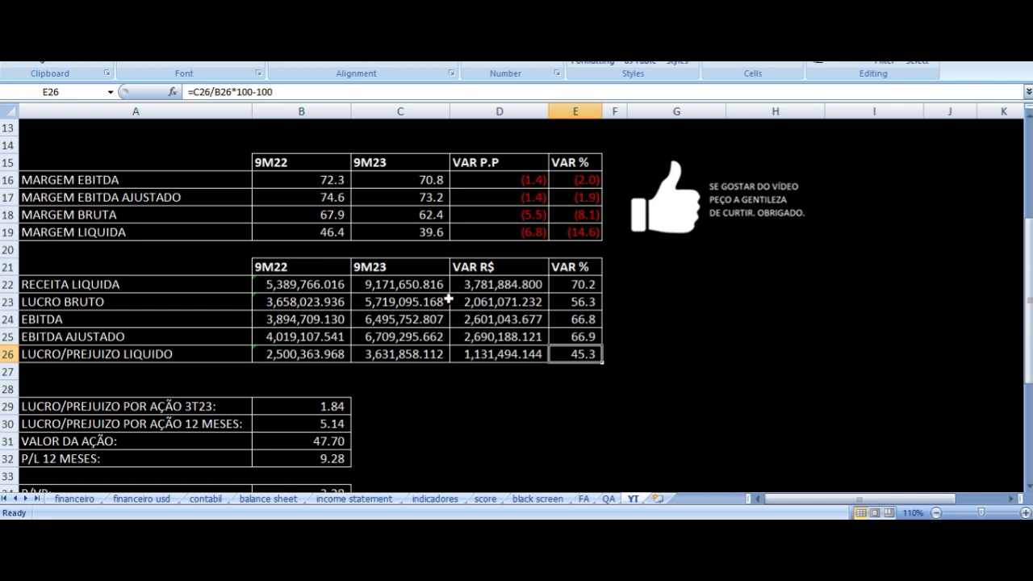
# Step: Return to the YT sheet in Excel and examine the VALOR DA AÇÃO and P/L 12 MESES cells in the per-share table
pyautogui.scroll(-2, 406, 288)
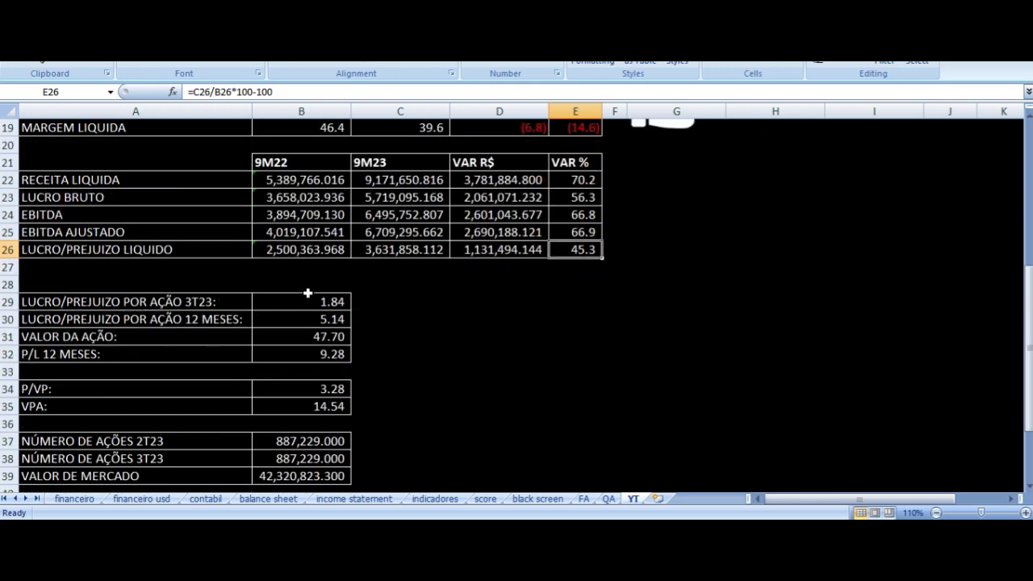
pyautogui.scroll(-2, 306, 295)
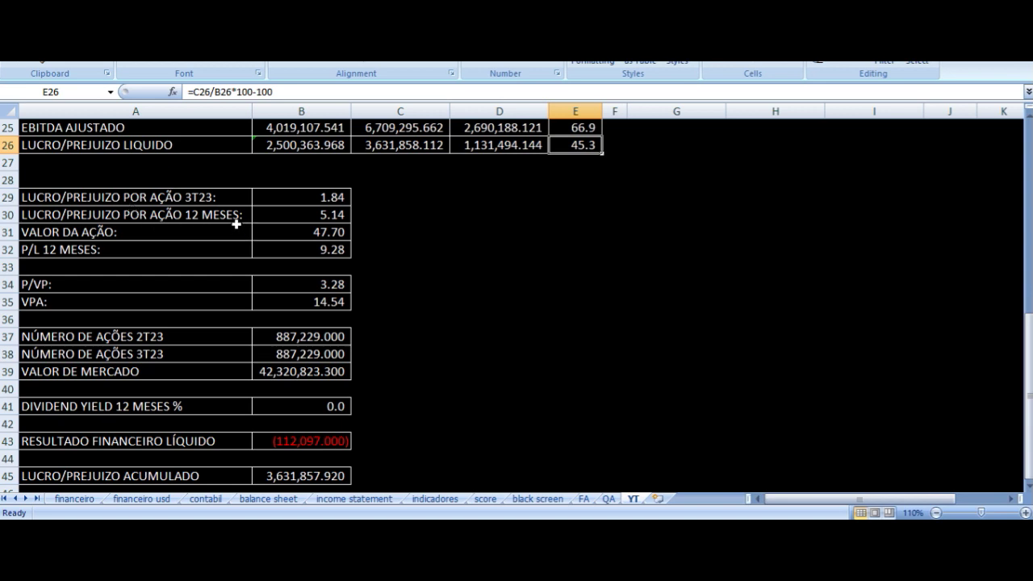
pyautogui.click(306, 236)
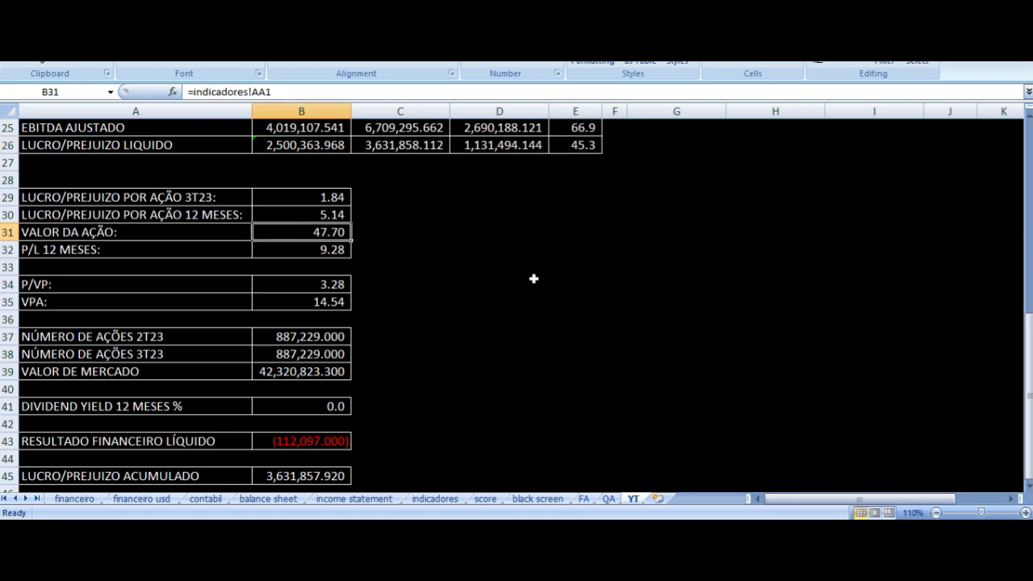
pyautogui.press('Left')
pyautogui.press('Down')
pyautogui.press('Right')
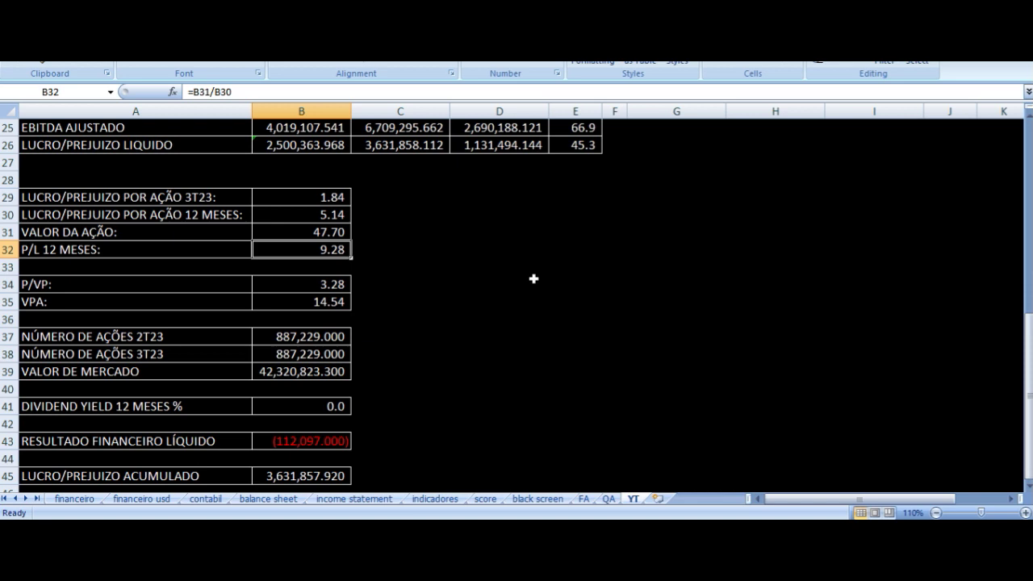
pyautogui.press('Left')
pyautogui.press('Right')
pyautogui.press('Left')
# Step: Examine the P/VP and VPA rows below the per-share table, ending on the VPA value cell
pyautogui.press('Down')
pyautogui.press('Down')
pyautogui.press('Right')
pyautogui.press('Left')
pyautogui.press('Down')
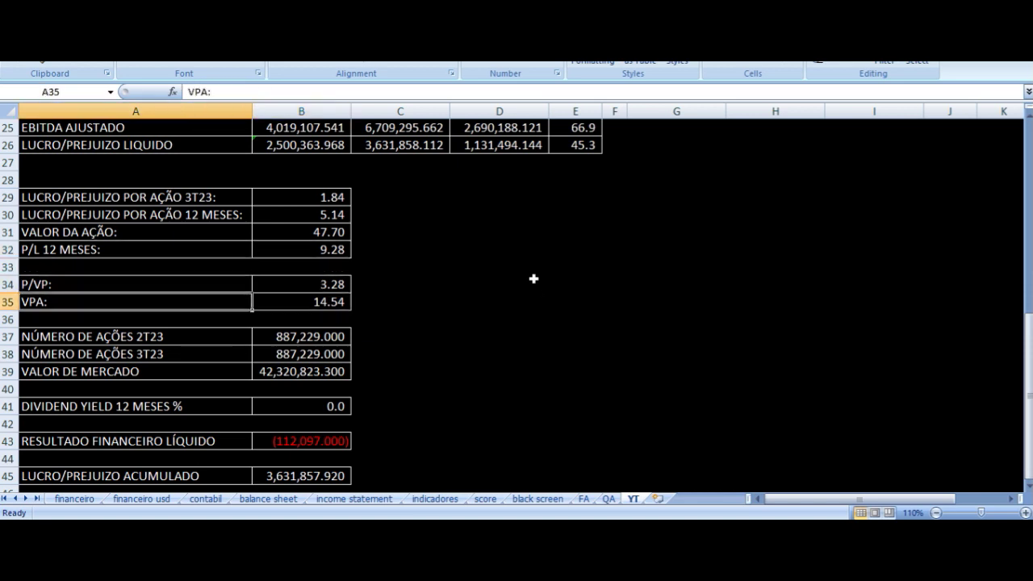
pyautogui.press('Right')
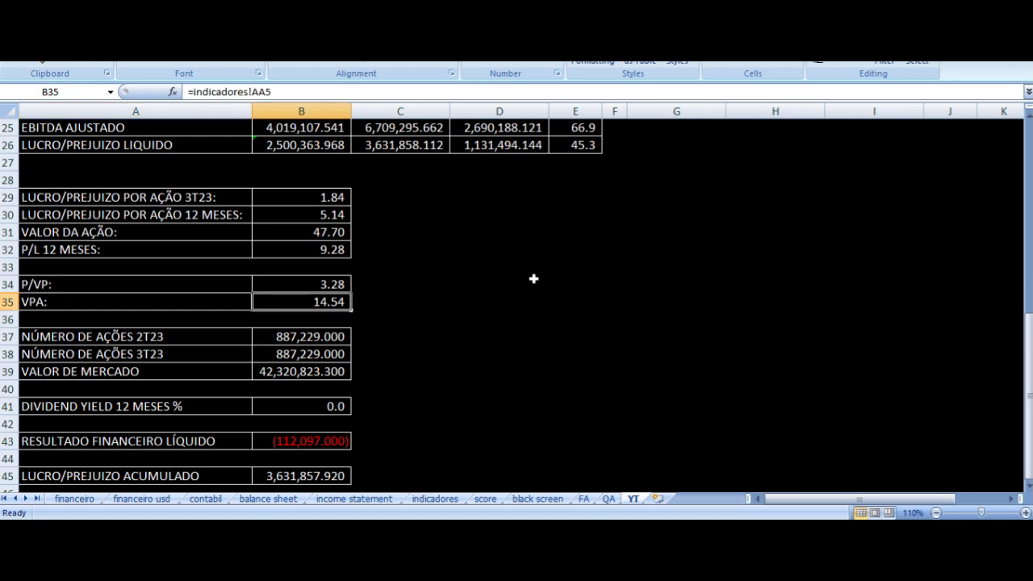